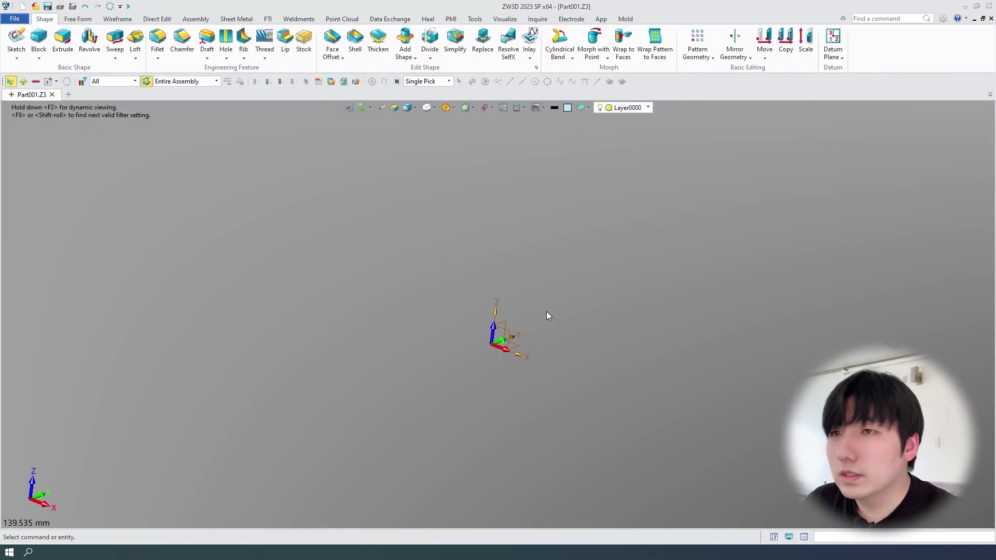
Create a sketch on the default YZ plane, oriented with Z up.
{"action": "left_click", "coordinate": [18, 38]}
{"action": "left_click", "coordinate": [502, 321]}
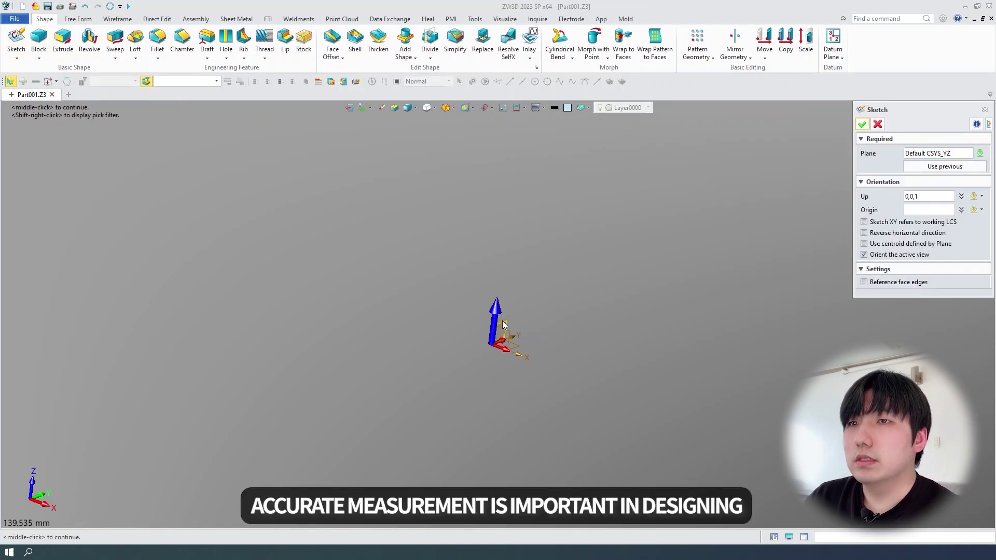
{"action": "left_click", "coordinate": [861, 124]}
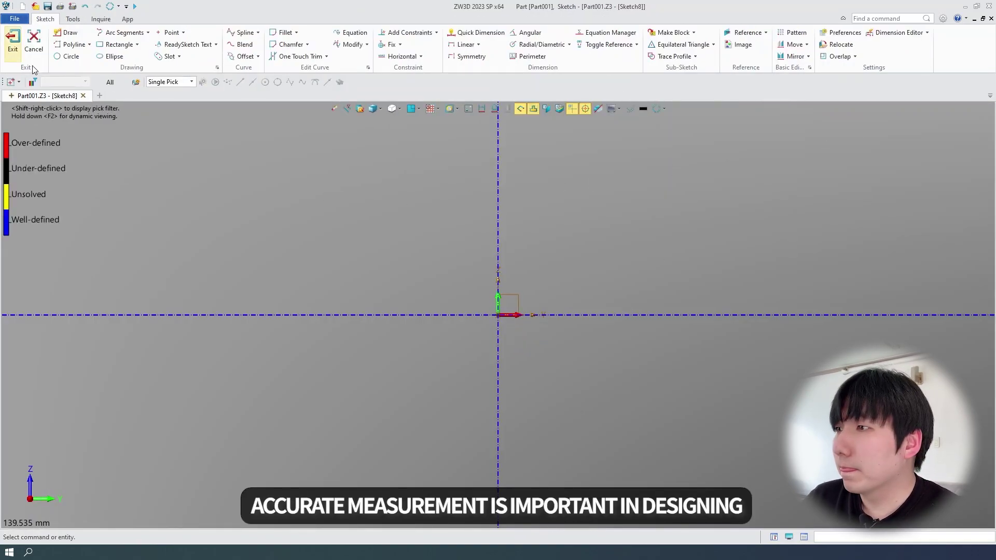
{"action": "middle_click_drag", "start_coordinate": [511, 244], "coordinate": [274, 367]}
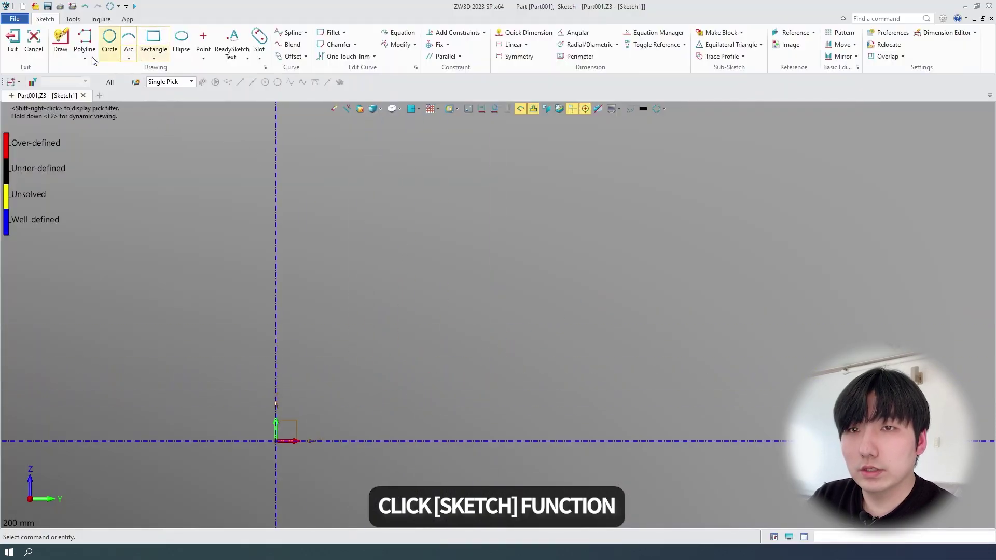
Draw a closed V-shaped polyline from the origin with a horizontal leg about 67 mm long and a slanted leg about 131 mm long.
{"action": "left_click", "coordinate": [84, 39]}
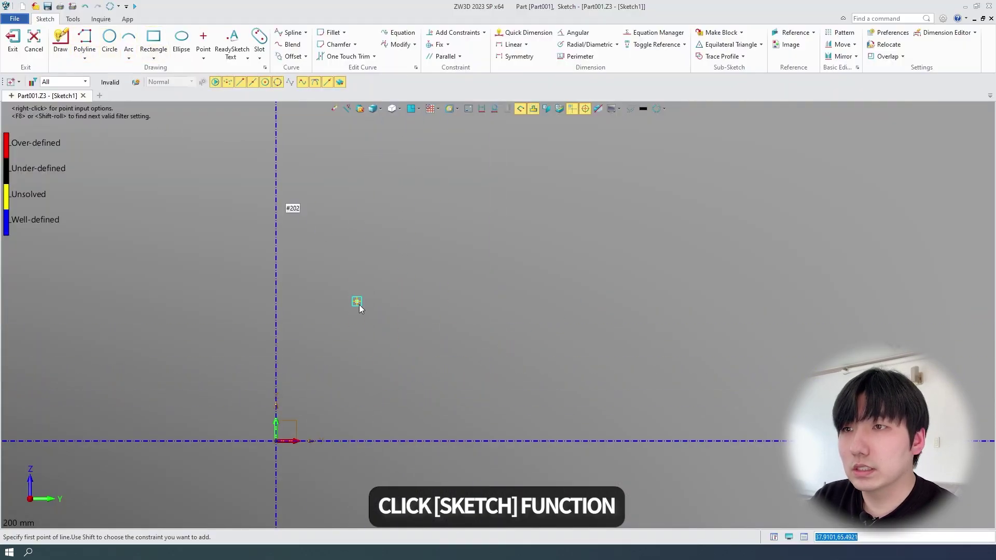
{"action": "left_click", "coordinate": [419, 441]}
{"action": "left_click", "coordinate": [276, 441]}
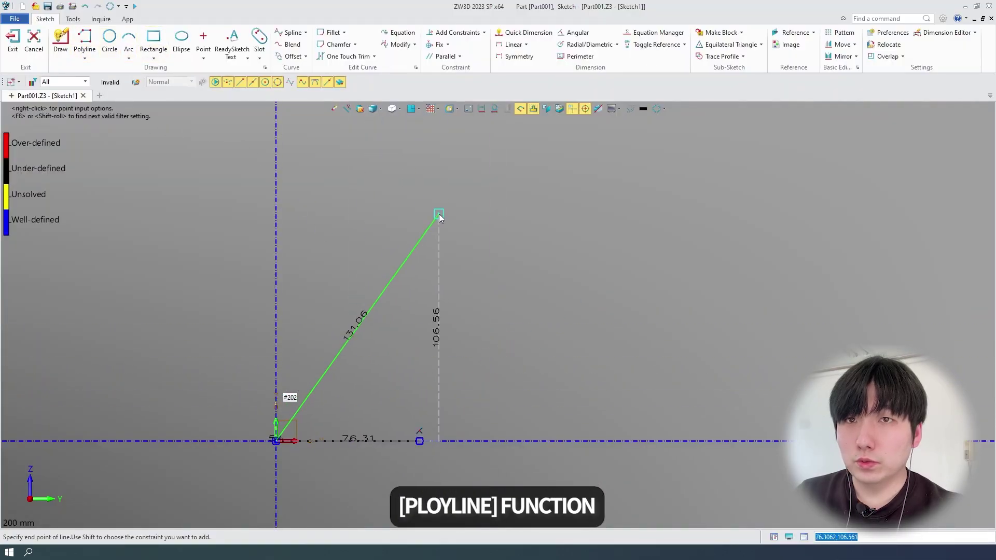
{"action": "left_click", "coordinate": [452, 224]}
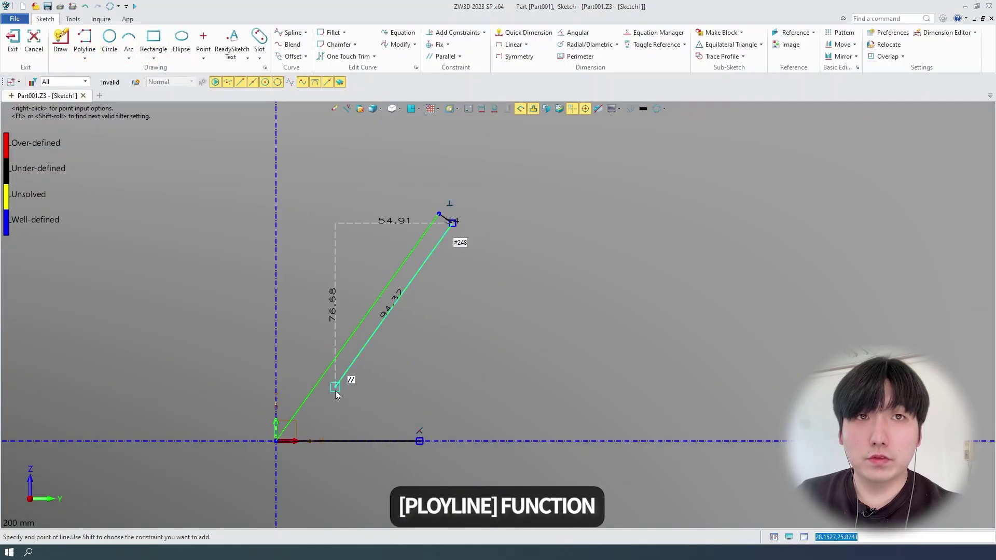
{"action": "left_click", "coordinate": [313, 419]}
{"action": "left_click", "coordinate": [419, 441]}
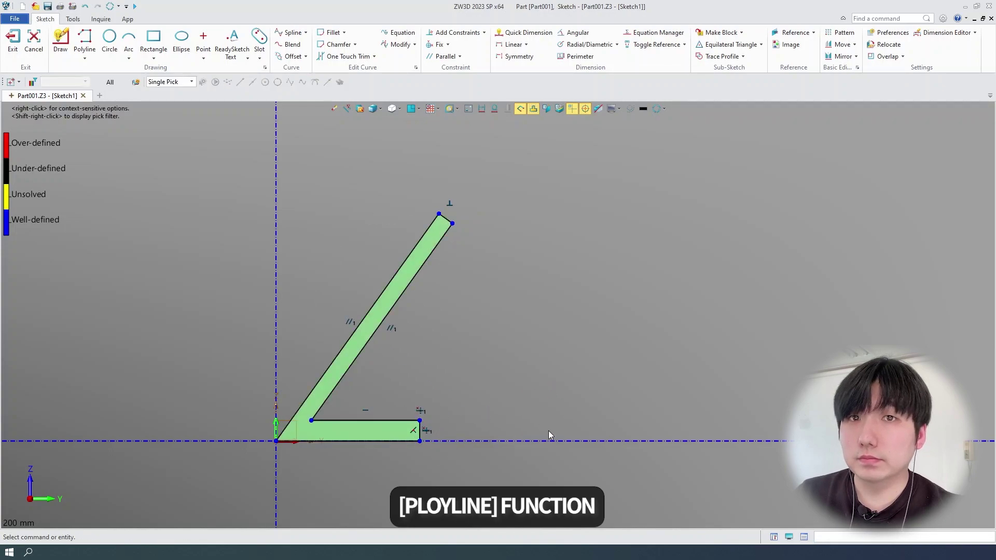
Dimension the horizontal leg of the profile with a thickness of 8 mm and a length of 84 mm.
{"action": "left_click", "coordinate": [528, 32]}
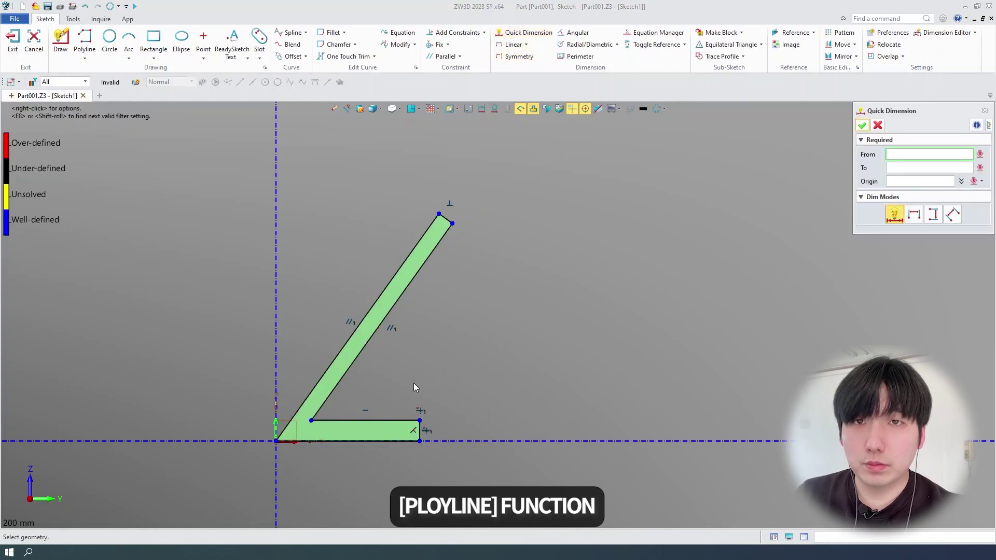
{"action": "left_click", "coordinate": [420, 431]}
{"action": "left_click", "coordinate": [459, 434]}
{"action": "type", "text": "8"}
{"action": "key", "text": "Return"}
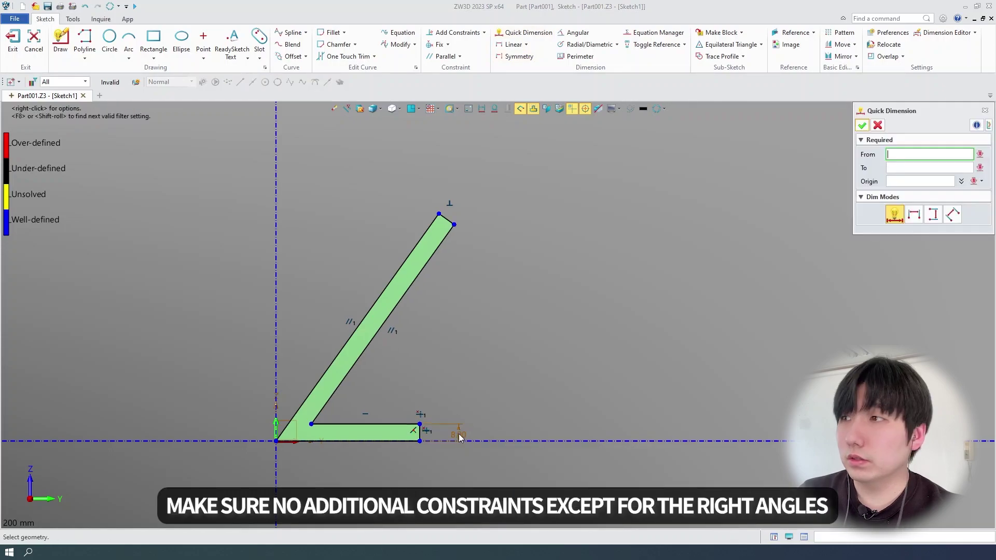
{"action": "left_click", "coordinate": [339, 439]}
{"action": "left_click", "coordinate": [343, 460]}
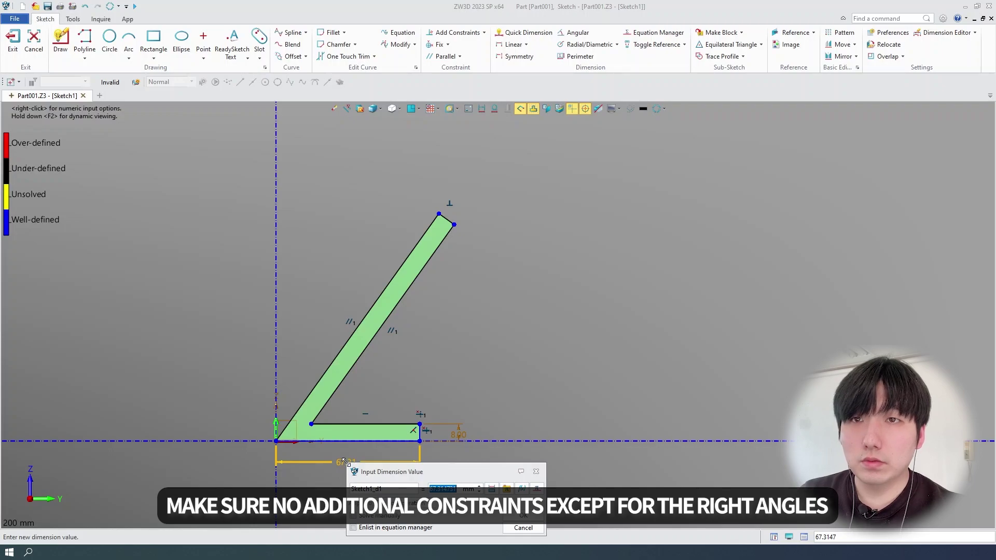
{"action": "type", "text": "84"}
{"action": "key", "text": "Return"}
Dimension the slanted leg of the profile with an outer length of 138 mm and a thickness of 8 mm.
{"action": "left_click", "coordinate": [354, 333]}
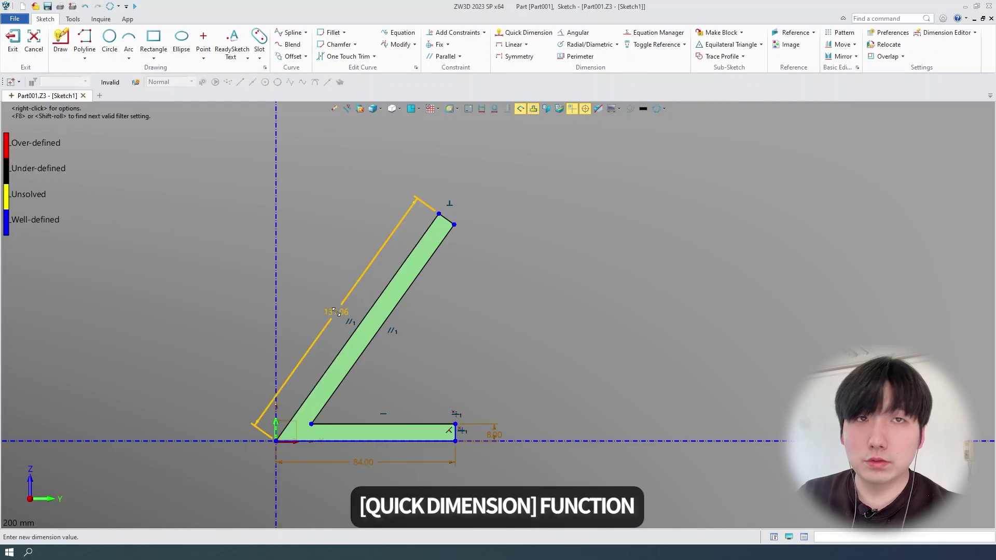
{"action": "left_click", "coordinate": [334, 311]}
{"action": "type", "text": "138"}
{"action": "key", "text": "Return"}
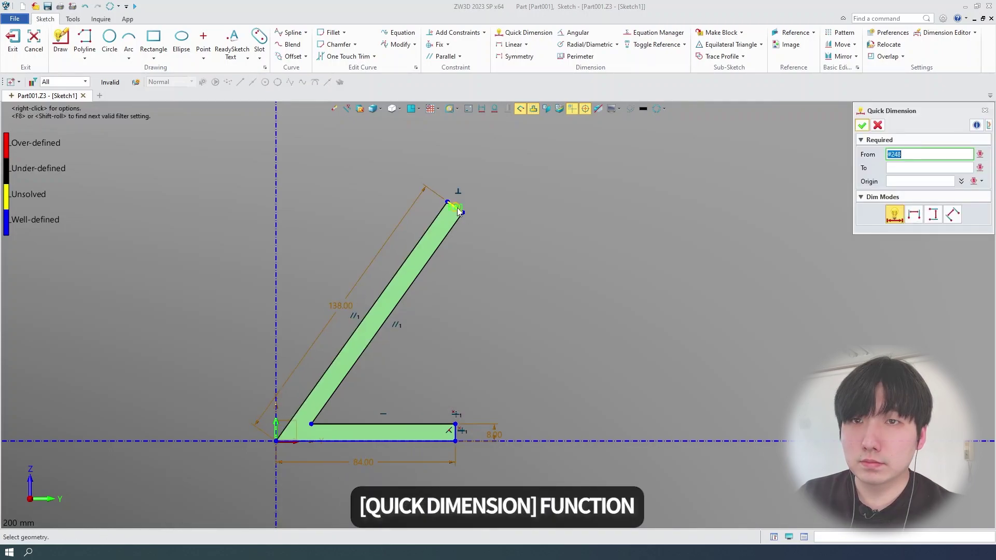
{"action": "left_click", "coordinate": [459, 210]}
{"action": "left_click", "coordinate": [478, 194]}
{"action": "key", "text": "Return"}
Set the inner angle between the two legs to 55° and finish the sketch.
{"action": "left_click", "coordinate": [348, 424]}
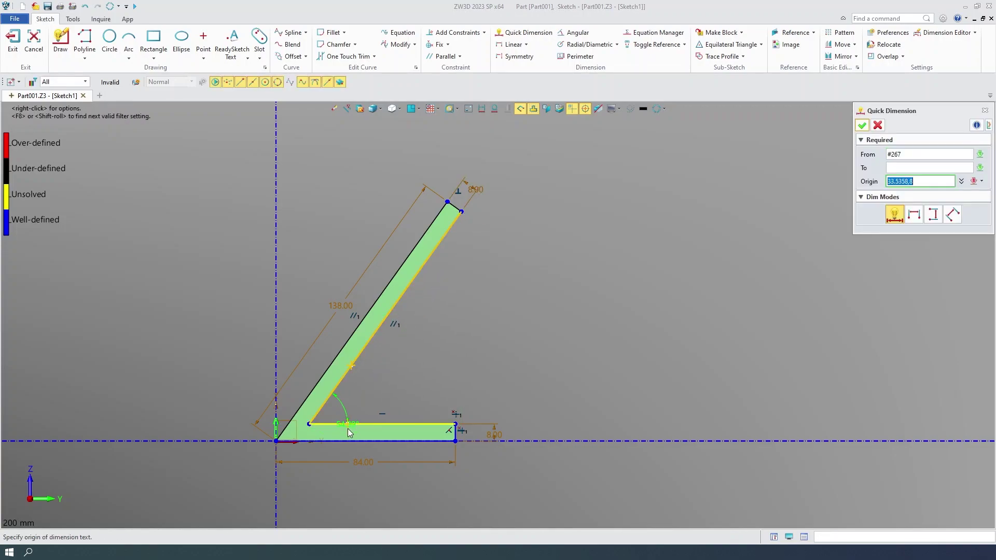
{"action": "left_click", "coordinate": [349, 404]}
{"action": "type", "text": "55"}
{"action": "key", "text": "Return"}
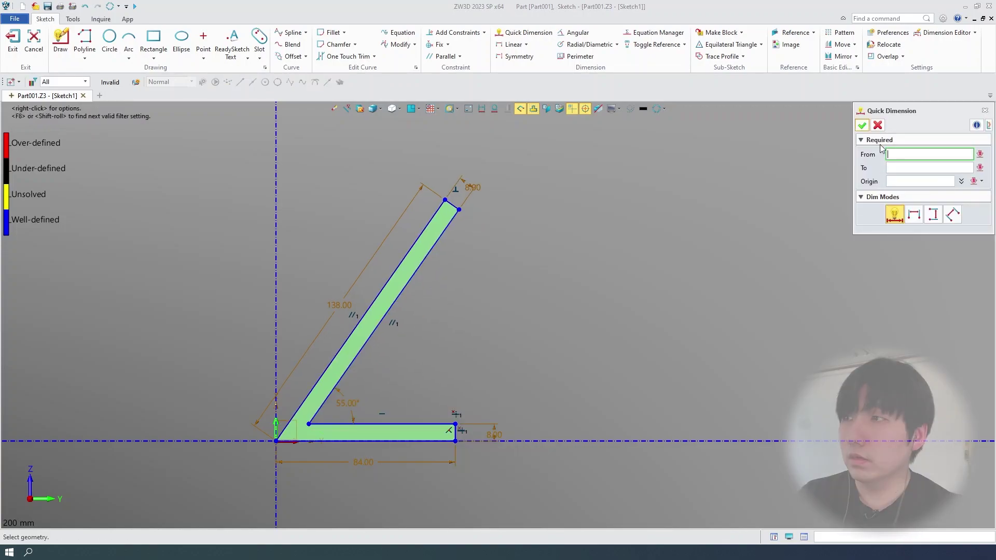
{"action": "left_click", "coordinate": [878, 125]}
{"action": "left_click", "coordinate": [12, 41]}
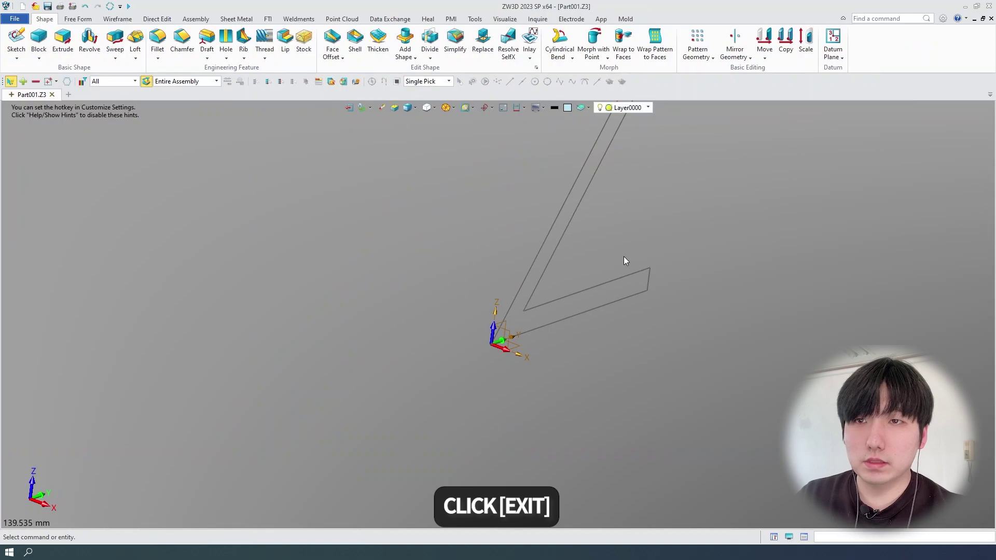
Extrude the V-shaped profile symmetrically with an end distance of 34.5 mm as a new base body.
{"action": "key", "text": "ctrl+i"}
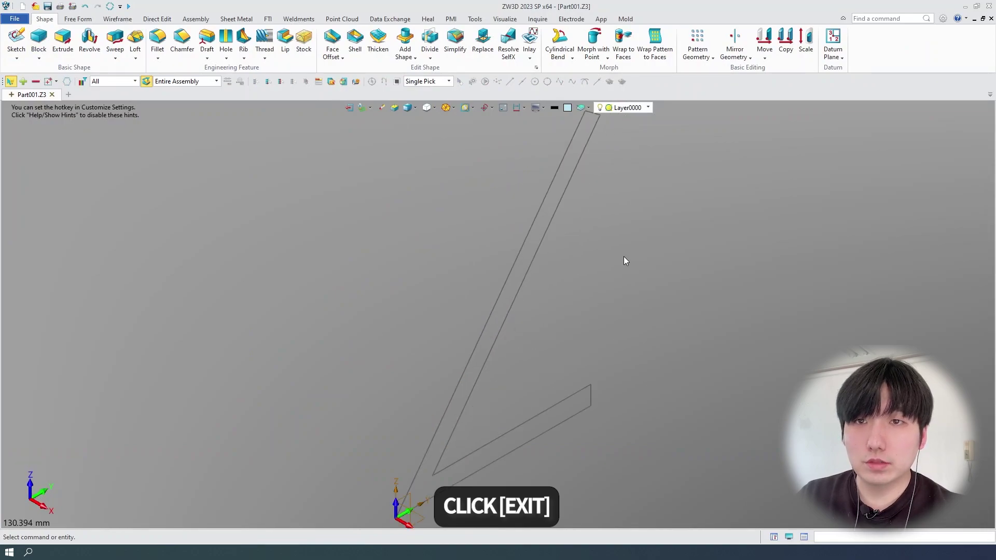
{"action": "scroll", "coordinate": [624, 256], "scroll_direction": "down", "scroll_amount": 3}
{"action": "middle_click_drag", "start_coordinate": [596, 285], "coordinate": [547, 287]}
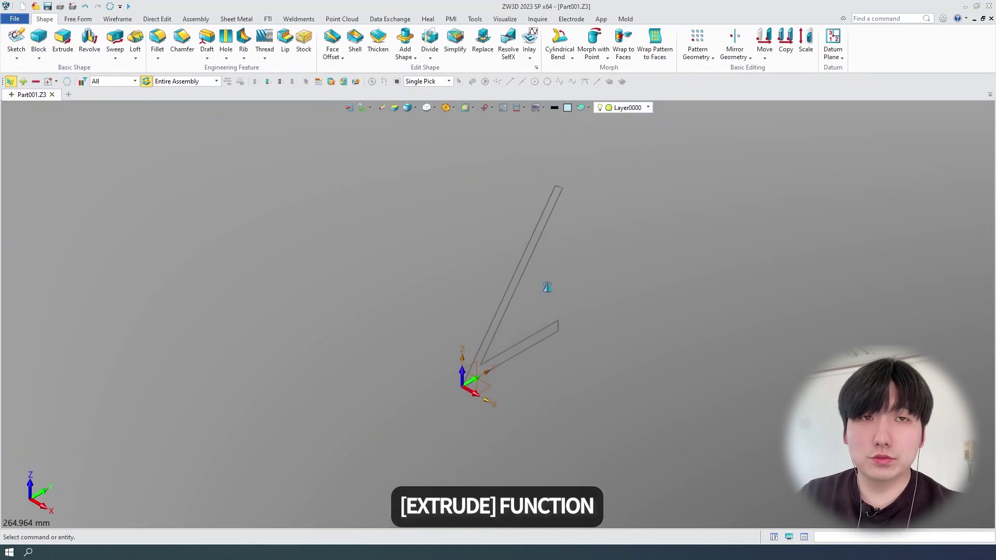
{"action": "left_click", "coordinate": [62, 39]}
{"action": "left_click_drag", "start_coordinate": [900, 108], "coordinate": [168, 130]}
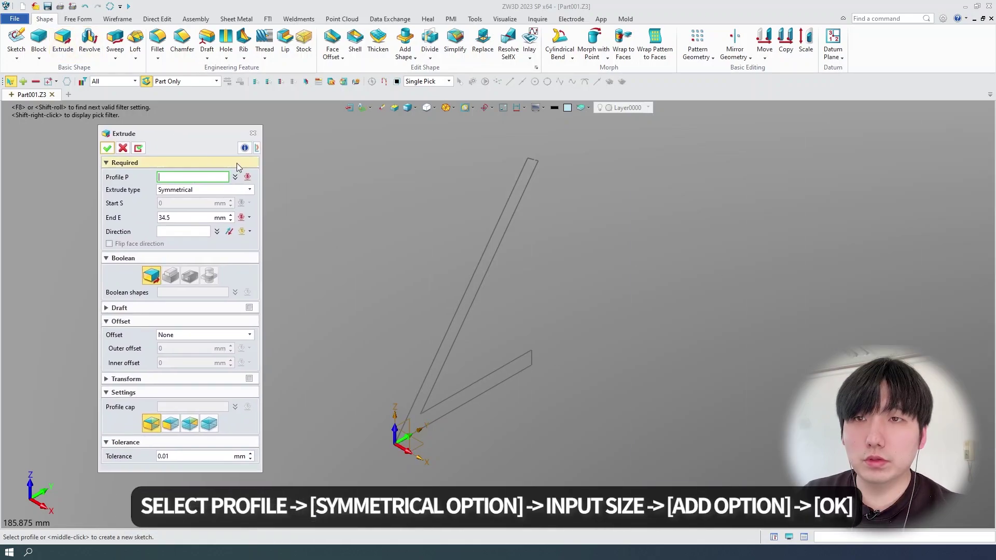
{"action": "left_click", "coordinate": [459, 320]}
{"action": "left_click", "coordinate": [455, 317]}
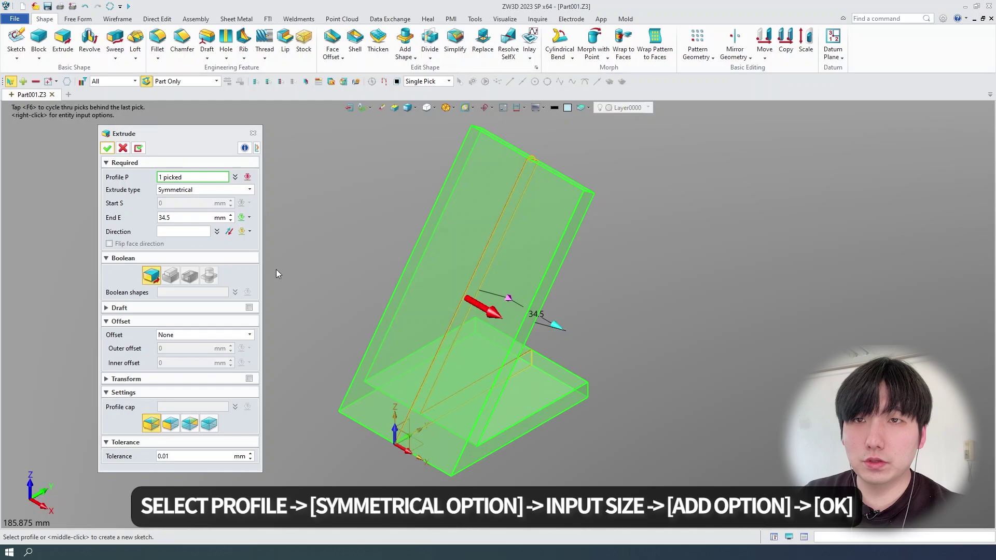
{"action": "left_click", "coordinate": [250, 189]}
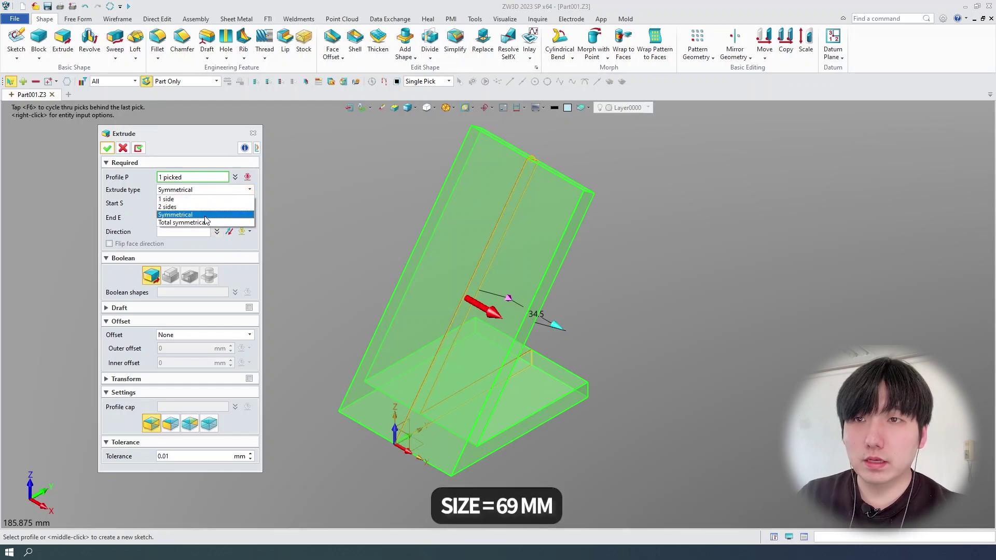
{"action": "left_click", "coordinate": [205, 221]}
{"action": "left_click", "coordinate": [186, 218]}
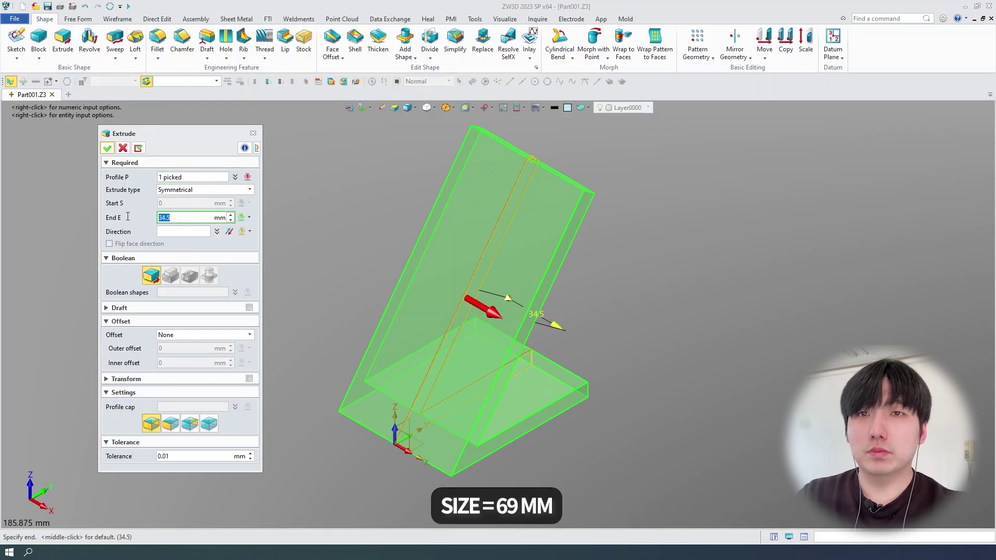
{"action": "left_click", "coordinate": [102, 148]}
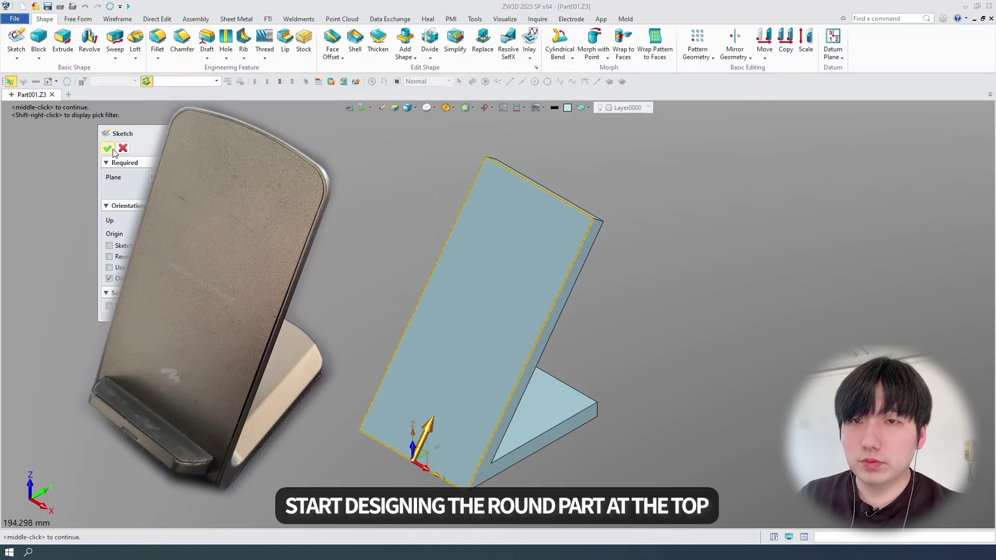
Start a sketch on the slanted plate's front face and place points on both side edges near the top and at the top edge's midpoint.
{"action": "left_click", "coordinate": [113, 149]}
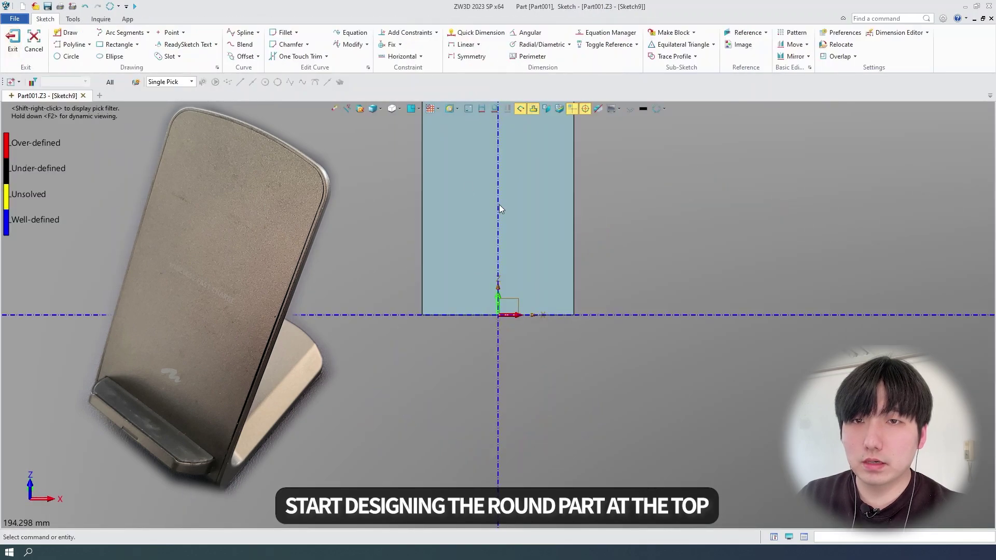
{"action": "middle_click_drag", "start_coordinate": [499, 205], "coordinate": [477, 365]}
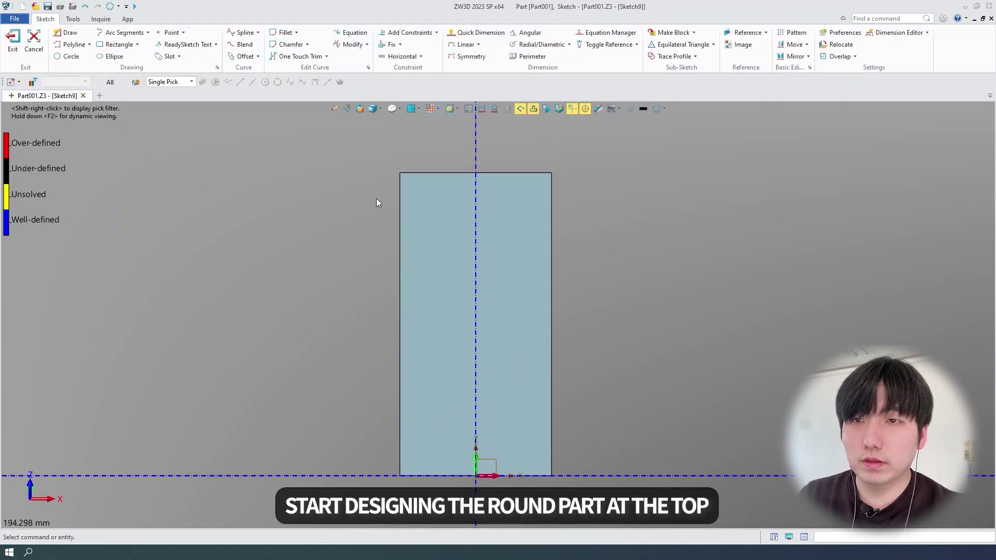
{"action": "left_click", "coordinate": [170, 33]}
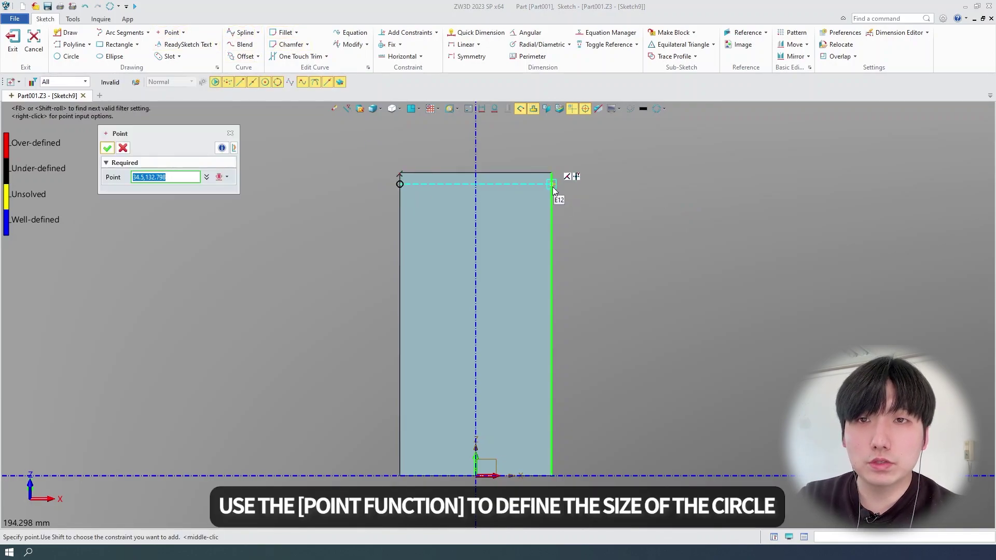
{"action": "left_click", "coordinate": [476, 173]}
{"action": "middle_click", "coordinate": [580, 196]}
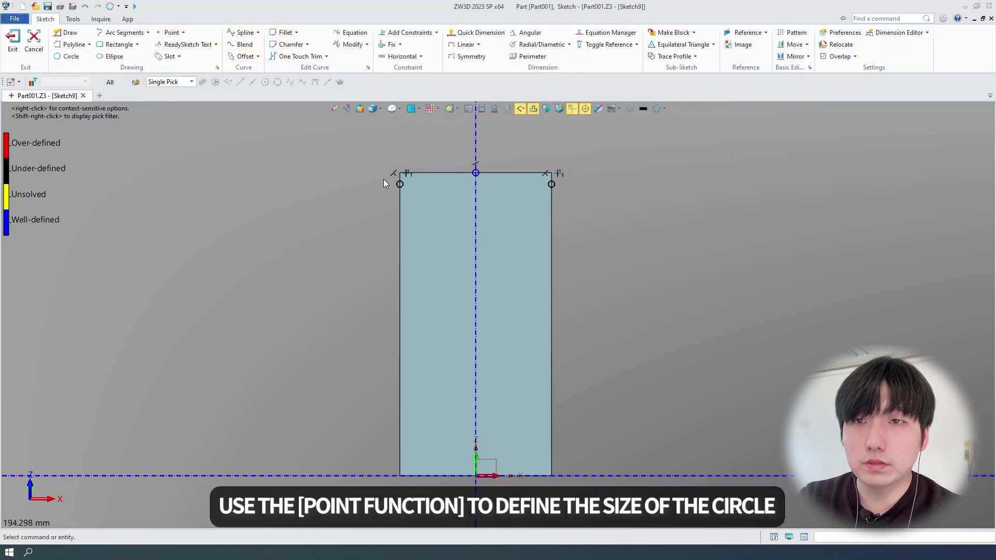
Dimension the side point 5 mm below the plate's top corner.
{"action": "left_click", "coordinate": [407, 32]}
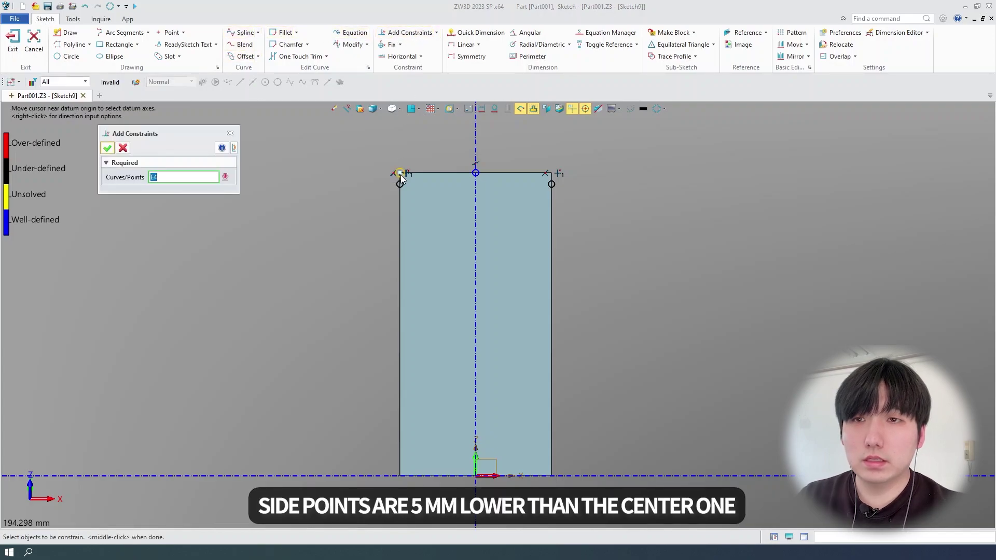
{"action": "left_click", "coordinate": [467, 34]}
{"action": "left_click", "coordinate": [400, 182]}
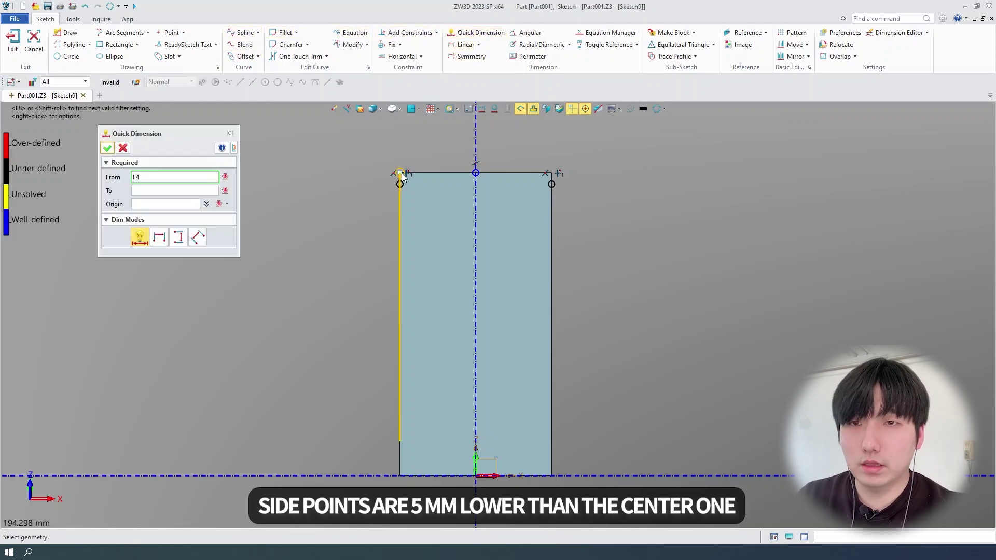
{"action": "left_click", "coordinate": [358, 184]}
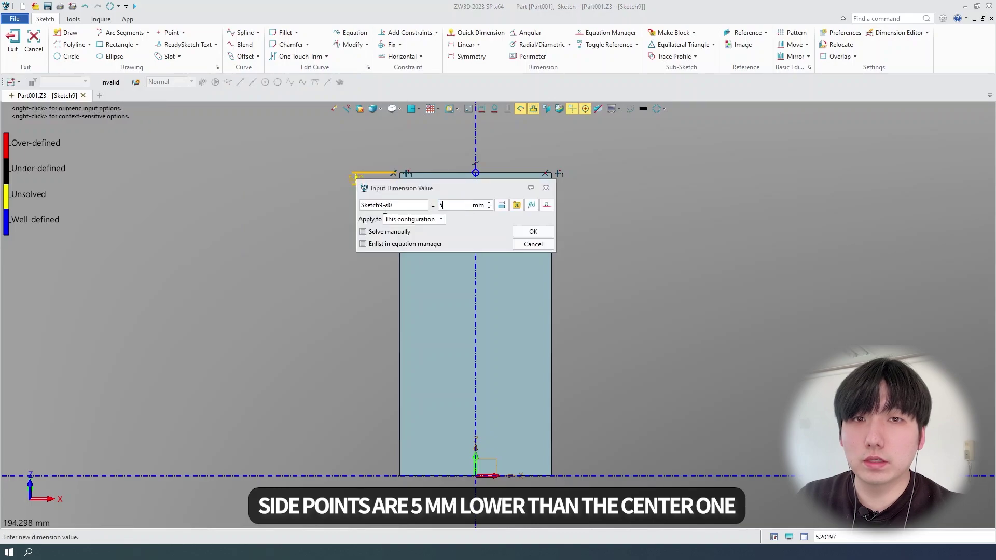
{"action": "key", "text": "Return"}
{"action": "left_click", "coordinate": [123, 149]}
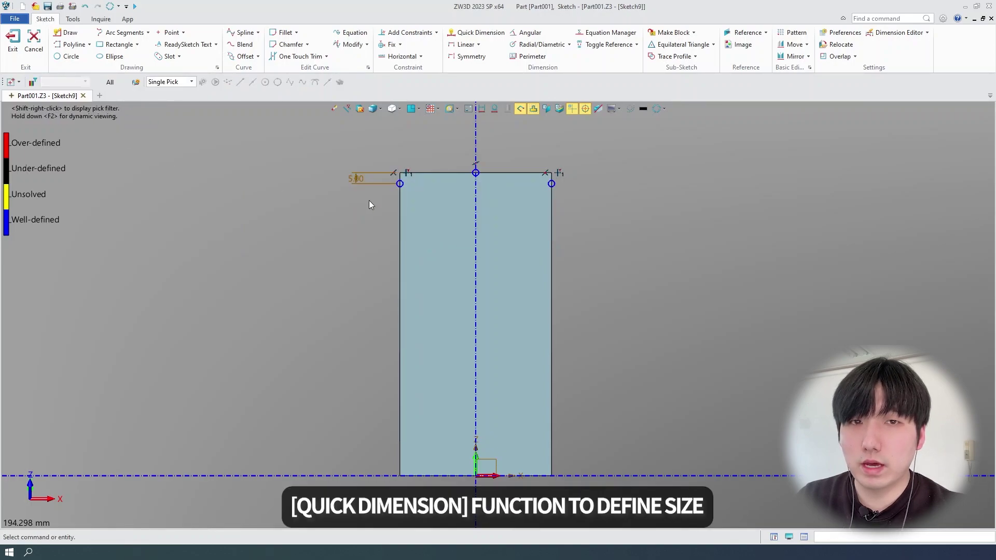
Draw a circle through the two side points and the top midpoint, and finish the sketch.
{"action": "left_click", "coordinate": [69, 57]}
{"action": "left_click", "coordinate": [399, 173]}
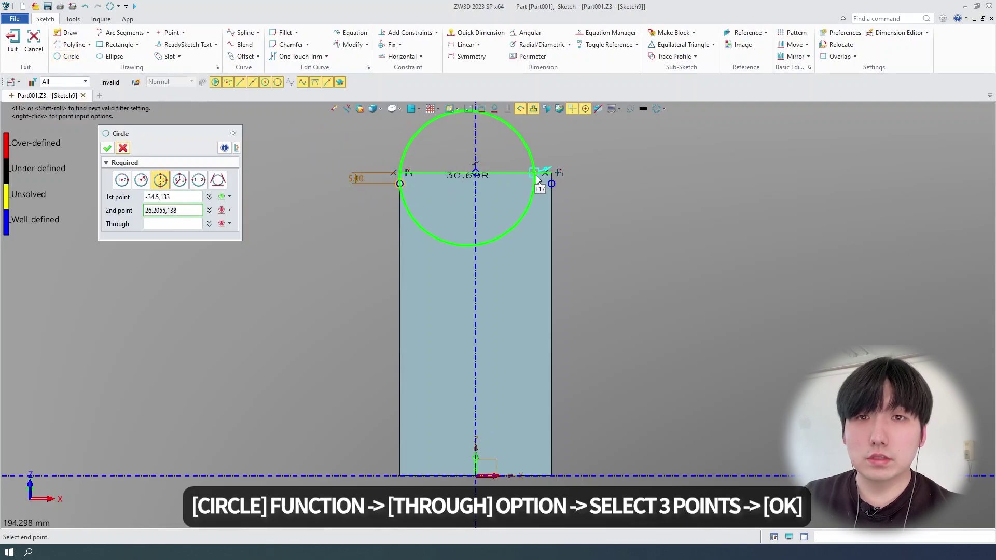
{"action": "left_click", "coordinate": [551, 184]}
{"action": "left_click", "coordinate": [476, 175]}
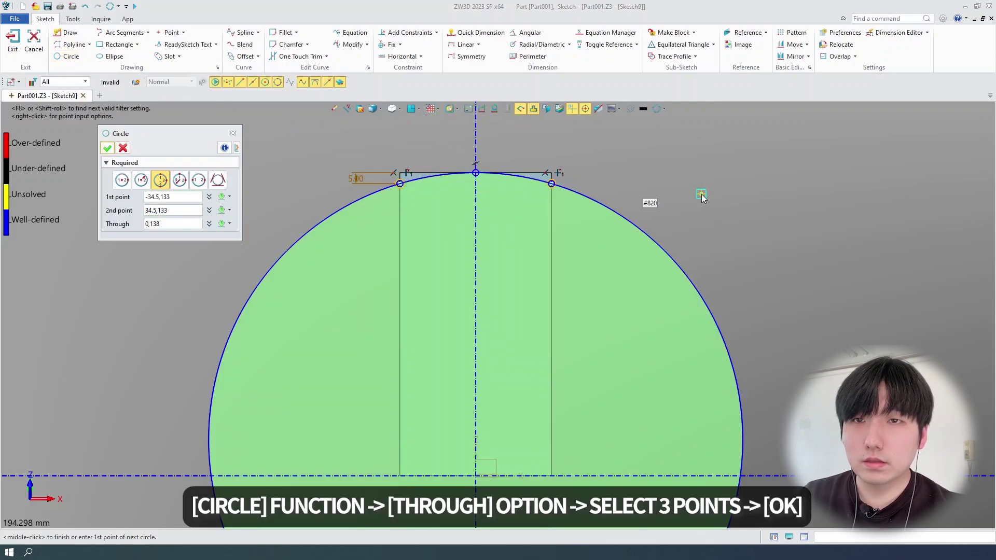
{"action": "middle_click", "coordinate": [701, 194]}
{"action": "left_click", "coordinate": [12, 46]}
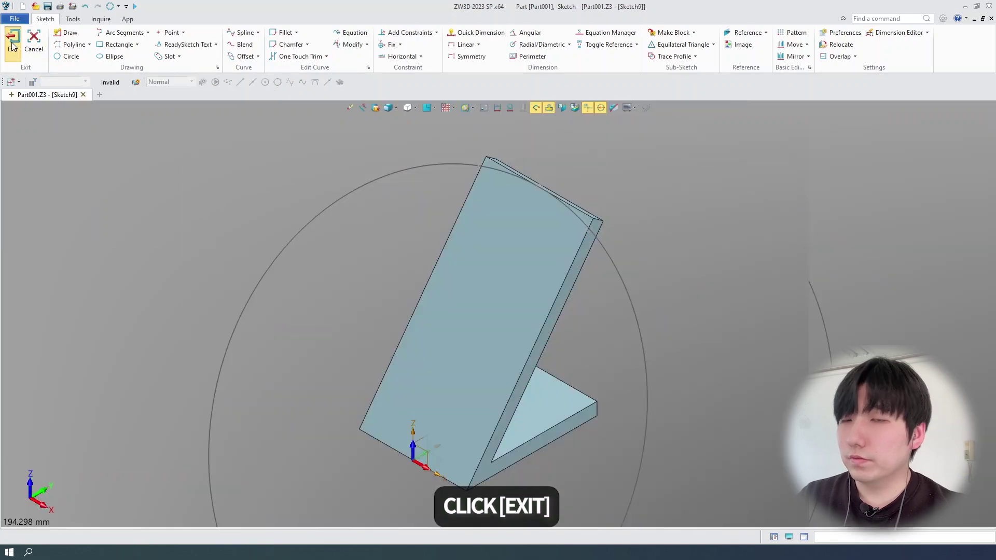
Extrude the circle sketch symmetrically with an end distance of 100 mm, using the Intersect boolean with the V-shaped body.
{"action": "left_click", "coordinate": [63, 40]}
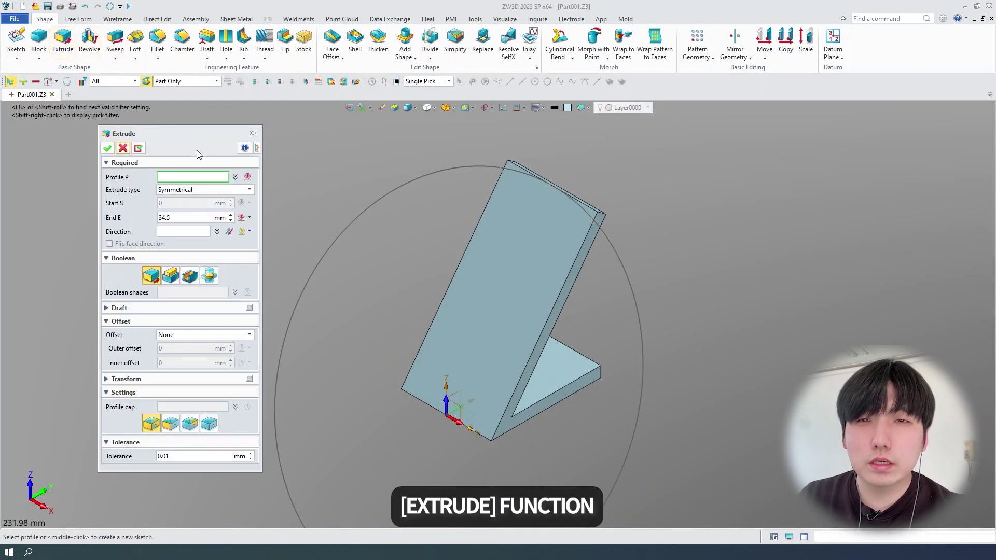
{"action": "left_click", "coordinate": [342, 223]}
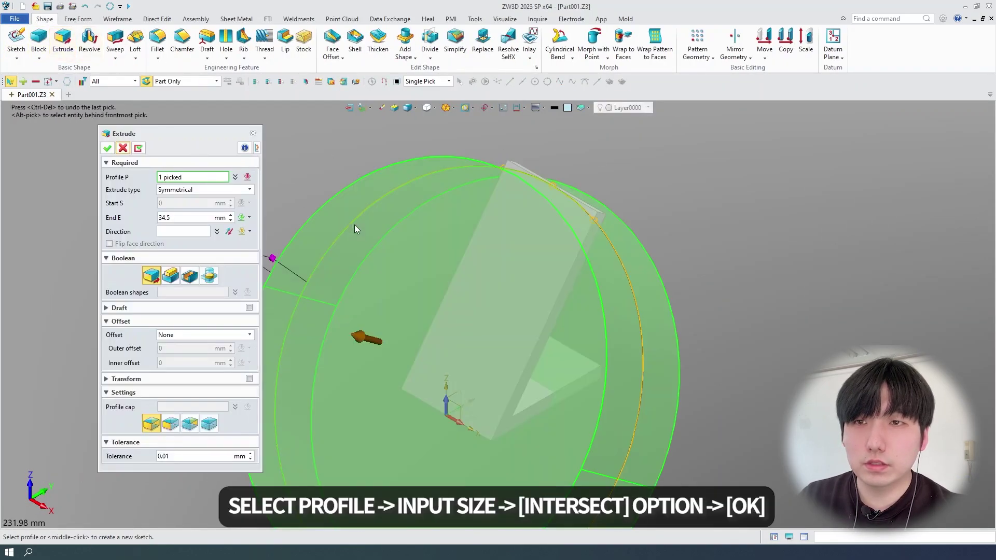
{"action": "left_click", "coordinate": [210, 276]}
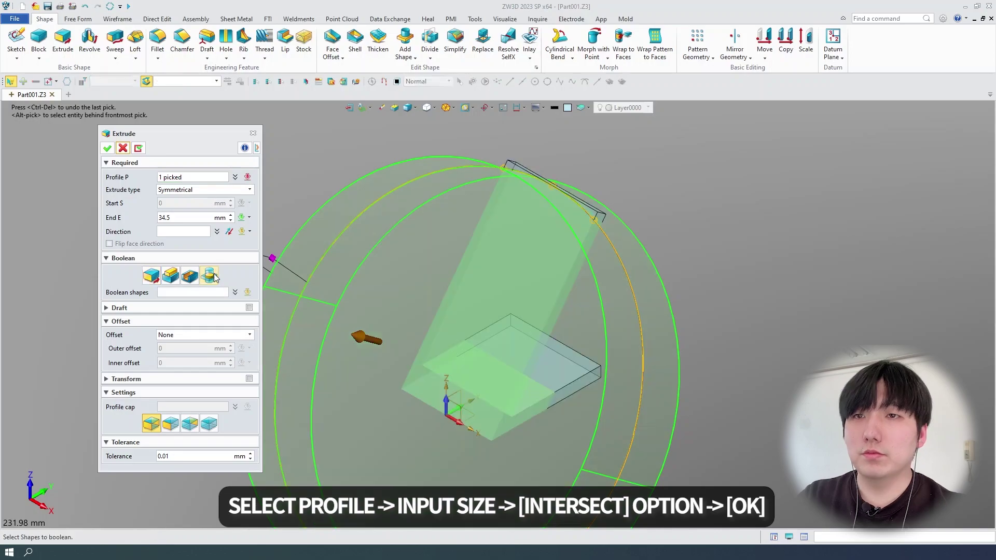
{"action": "left_click", "coordinate": [195, 218]}
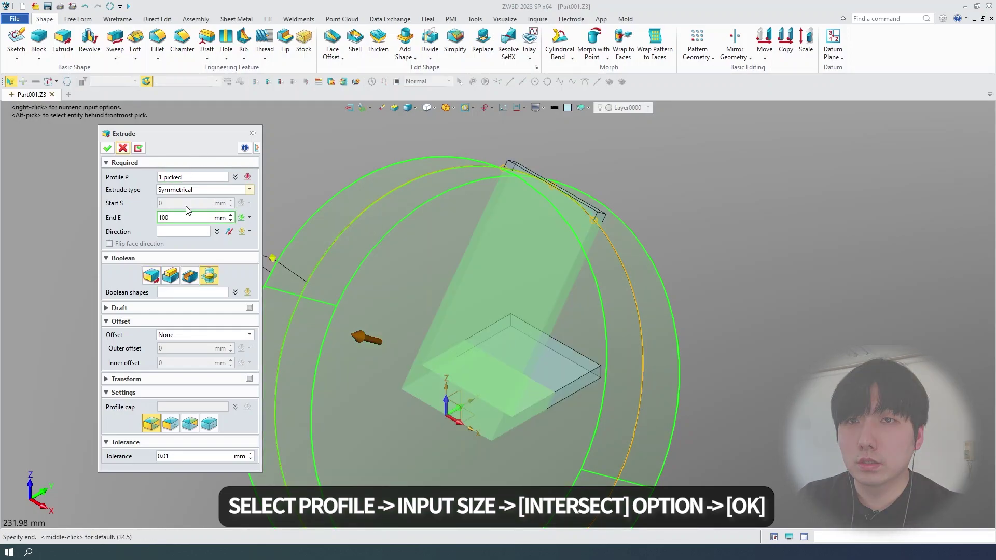
{"action": "left_click", "coordinate": [185, 229]}
{"action": "left_click", "coordinate": [106, 149]}
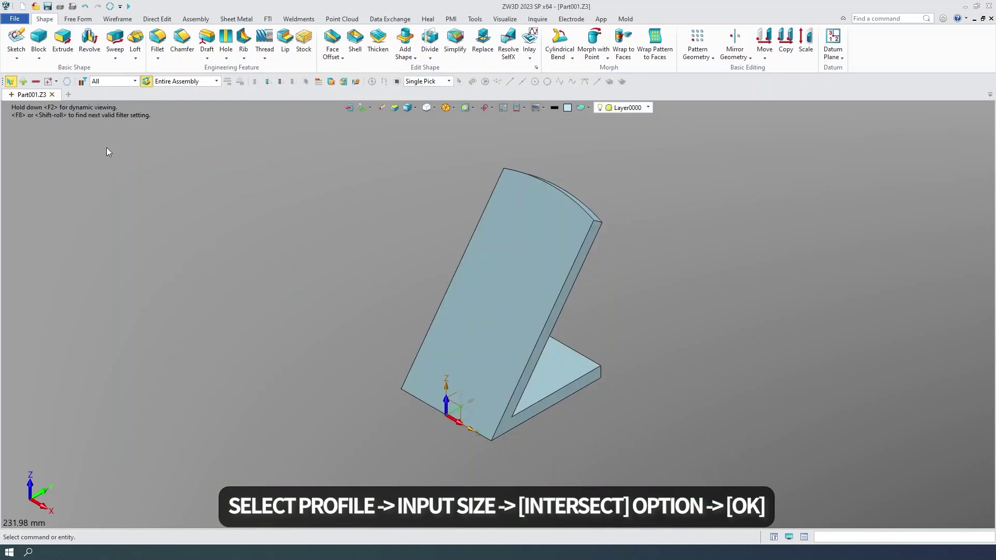
Start a sketch on the underside of the base plate and place a point on its side edge near the free end.
{"action": "mouse_move", "coordinate": [432, 295]}
{"action": "middle_mouse_down"}
{"action": "mouse_move", "coordinate": [583, 285]}
{"action": "mouse_move", "coordinate": [618, 298]}
{"action": "mouse_move", "coordinate": [565, 279]}
{"action": "mouse_move", "coordinate": [681, 335]}
{"action": "mouse_move", "coordinate": [629, 309]}
{"action": "mouse_move", "coordinate": [513, 336]}
{"action": "middle_mouse_up"}
{"action": "left_click", "coordinate": [512, 336]}
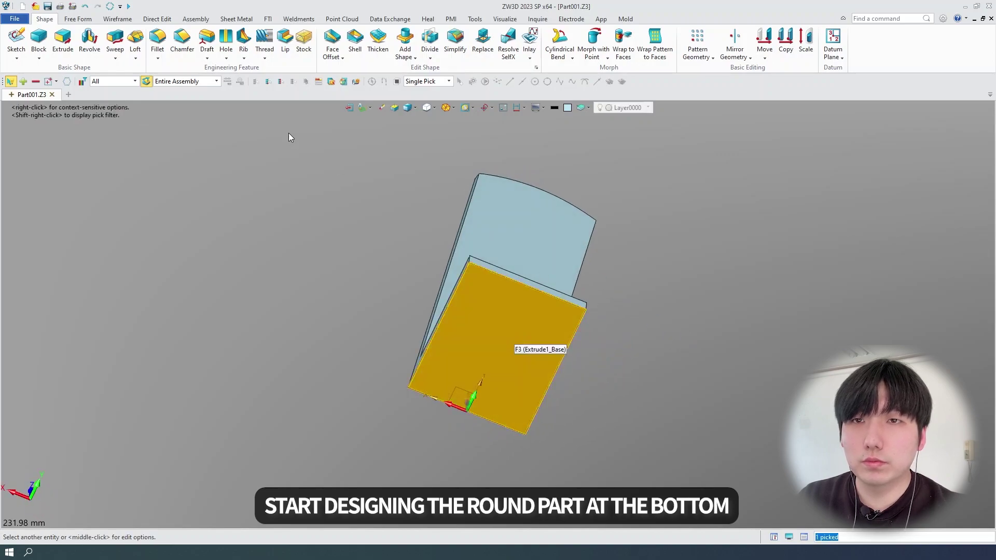
{"action": "left_click", "coordinate": [16, 40]}
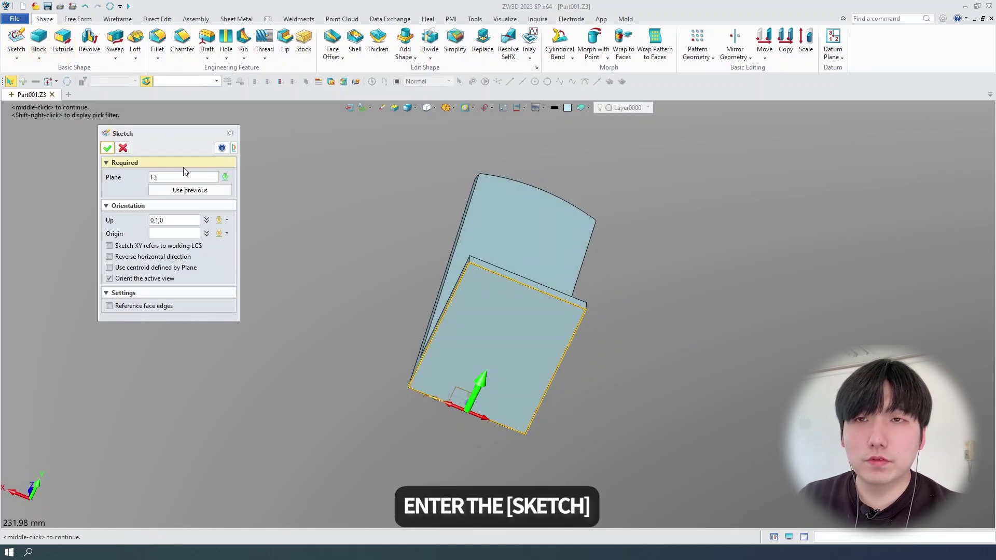
{"action": "left_click", "coordinate": [107, 148]}
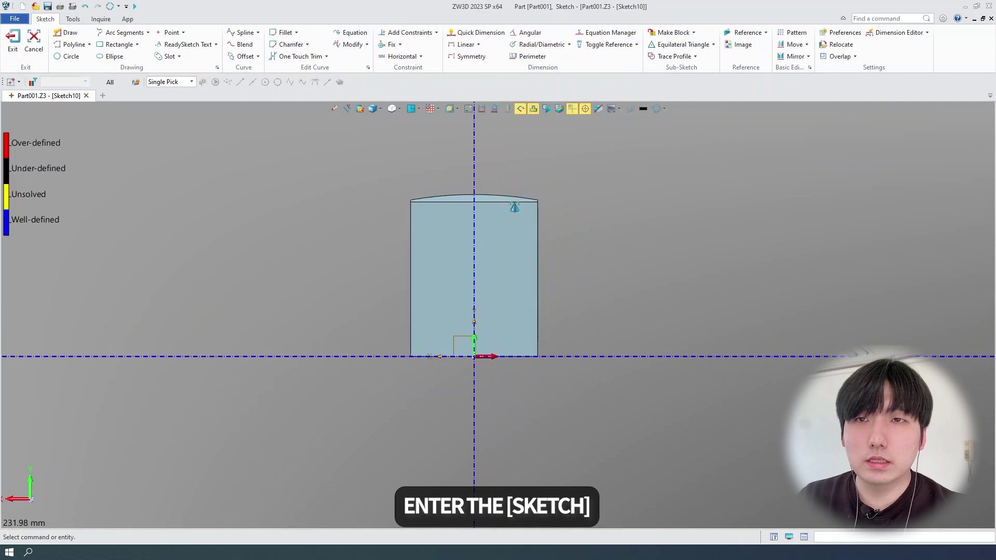
{"action": "scroll", "coordinate": [479, 246], "scroll_direction": "up", "scroll_amount": 1}
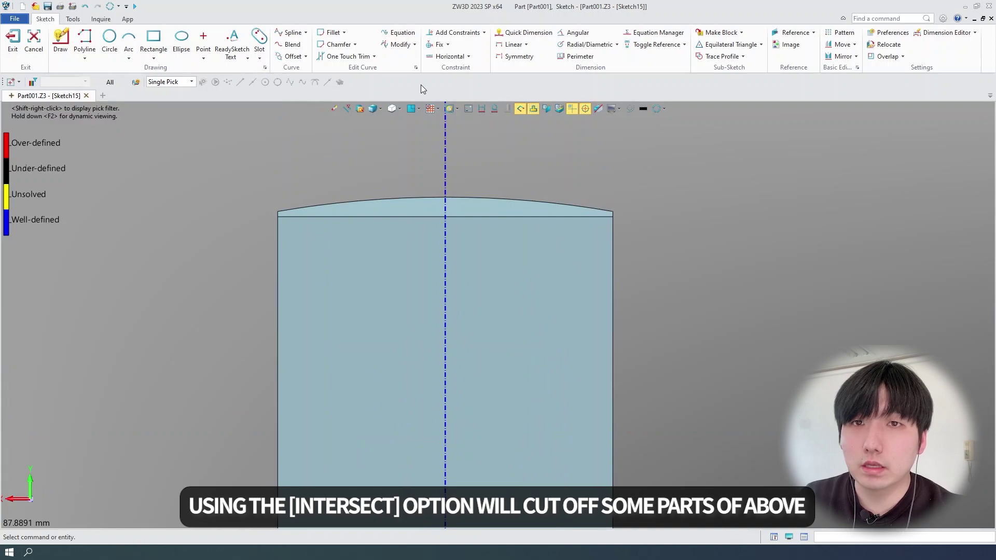
{"action": "left_click", "coordinate": [203, 39]}
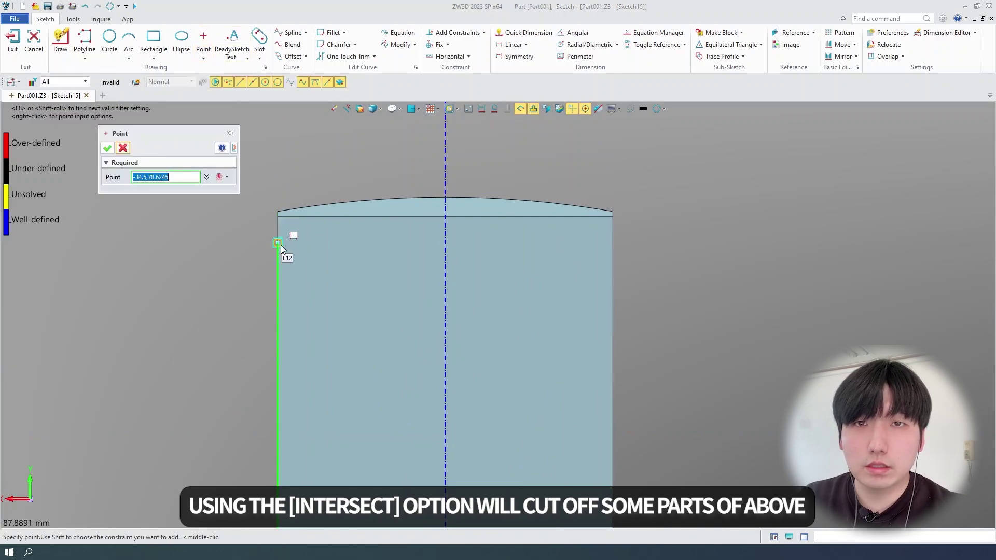
{"action": "scroll", "coordinate": [277, 232], "scroll_direction": "up", "scroll_amount": 1}
{"action": "left_click", "coordinate": [275, 230]}
Dimension the side point 4 mm from the base plate's end edge.
{"action": "left_click", "coordinate": [528, 32]}
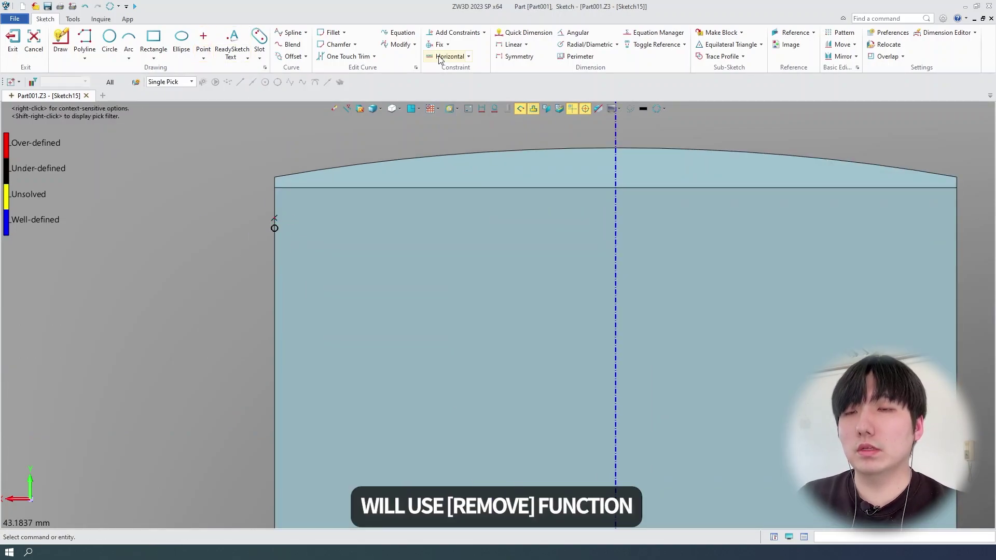
{"action": "left_click", "coordinate": [275, 228]}
{"action": "left_click", "coordinate": [282, 188]}
{"action": "left_click", "coordinate": [253, 208]}
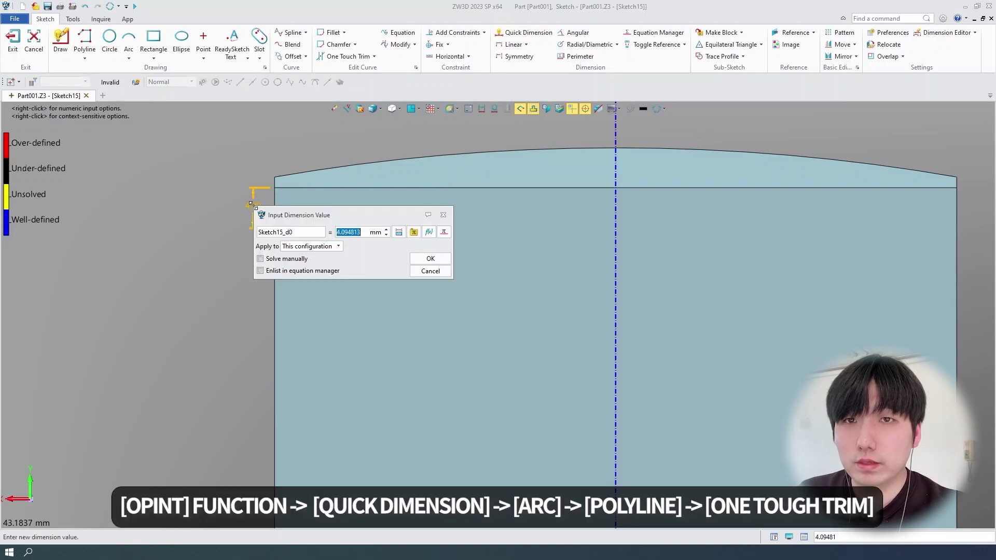
{"action": "type", "text": "4"}
{"action": "key", "text": "Return"}
Set the side point's distance from the end edge to 8 mm.
{"action": "scroll", "coordinate": [555, 250], "scroll_direction": "down", "scroll_amount": 2}
{"action": "scroll", "coordinate": [363, 220], "scroll_direction": "down", "scroll_amount": 2}
{"action": "middle_click_drag", "start_coordinate": [354, 298], "coordinate": [337, 216]}
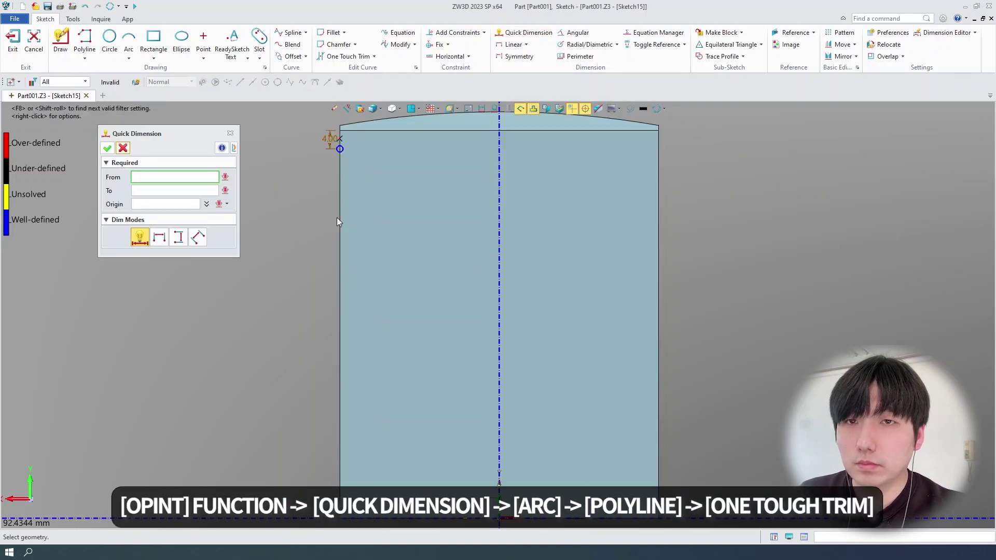
{"action": "scroll", "coordinate": [322, 143], "scroll_direction": "up", "scroll_amount": 6}
{"action": "scroll", "coordinate": [334, 148], "scroll_direction": "up", "scroll_amount": 4}
{"action": "middle_click_drag", "start_coordinate": [372, 271], "coordinate": [337, 373]}
{"action": "key", "text": "Escape"}
{"action": "double_click", "coordinate": [319, 205]}
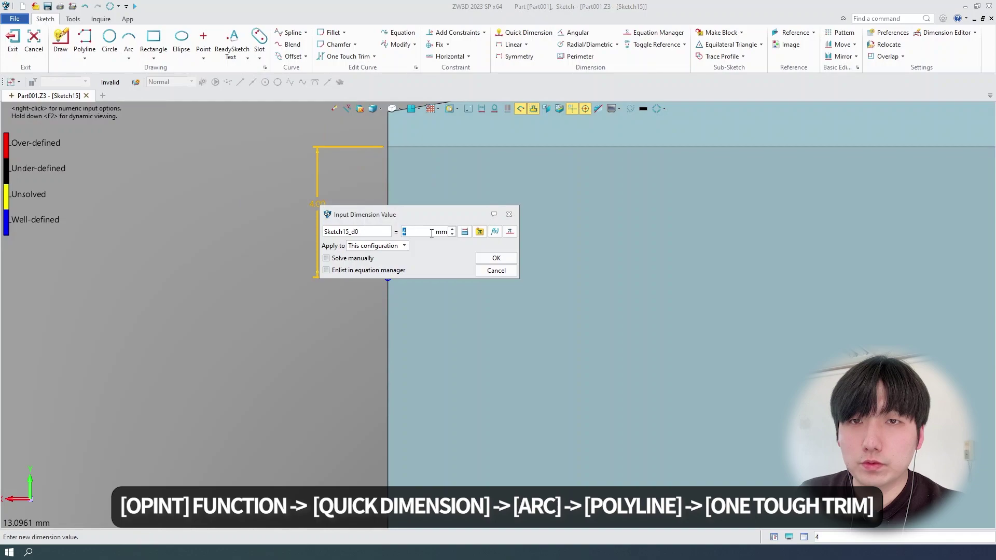
{"action": "type", "text": "8"}
{"action": "key", "text": "Return"}
Place a point on the vertical axis beyond the base plate's end edge and dimension it 4 mm from that edge.
{"action": "scroll", "coordinate": [838, 303], "scroll_direction": "down", "scroll_amount": 4}
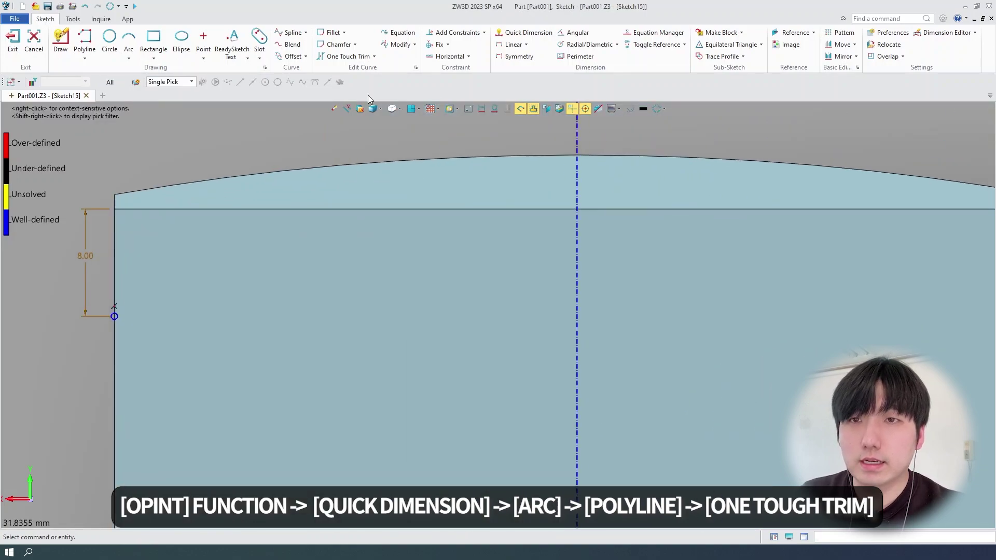
{"action": "left_click", "coordinate": [203, 44]}
{"action": "left_click", "coordinate": [577, 140]}
{"action": "key", "text": "Escape"}
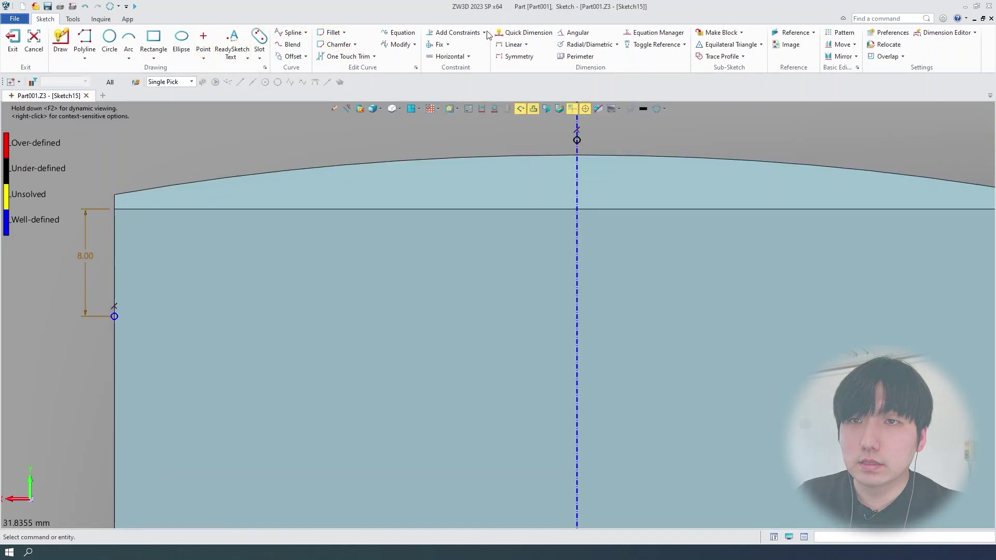
{"action": "left_click", "coordinate": [513, 34]}
{"action": "left_click", "coordinate": [545, 209]}
{"action": "left_click", "coordinate": [534, 169]}
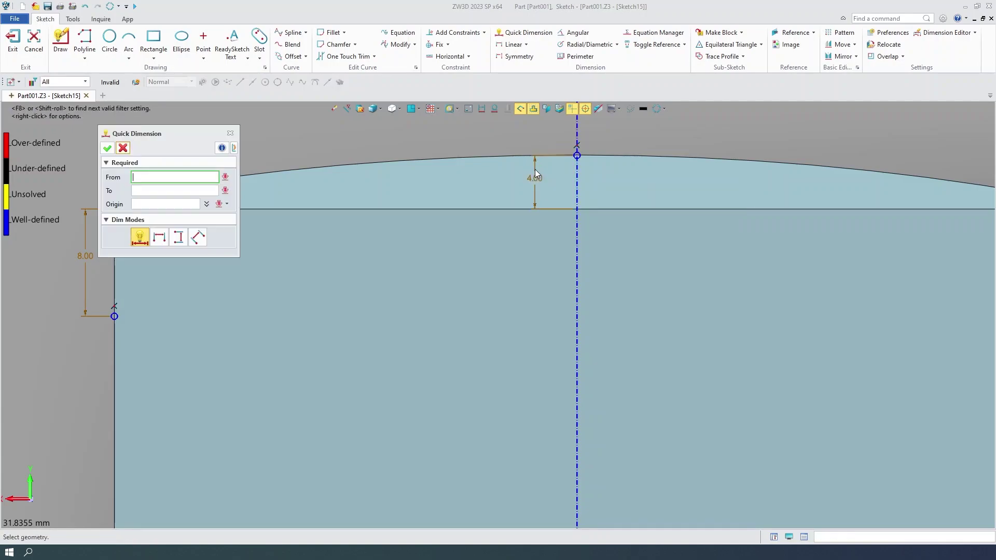
{"action": "scroll", "coordinate": [839, 334], "scroll_direction": "down", "scroll_amount": 1}
{"action": "middle_click_drag", "start_coordinate": [836, 329], "coordinate": [686, 308]}
{"action": "key", "text": "Escape"}
Mirror the side point across the vertical axis, keeping the original.
{"action": "left_click", "coordinate": [842, 57]}
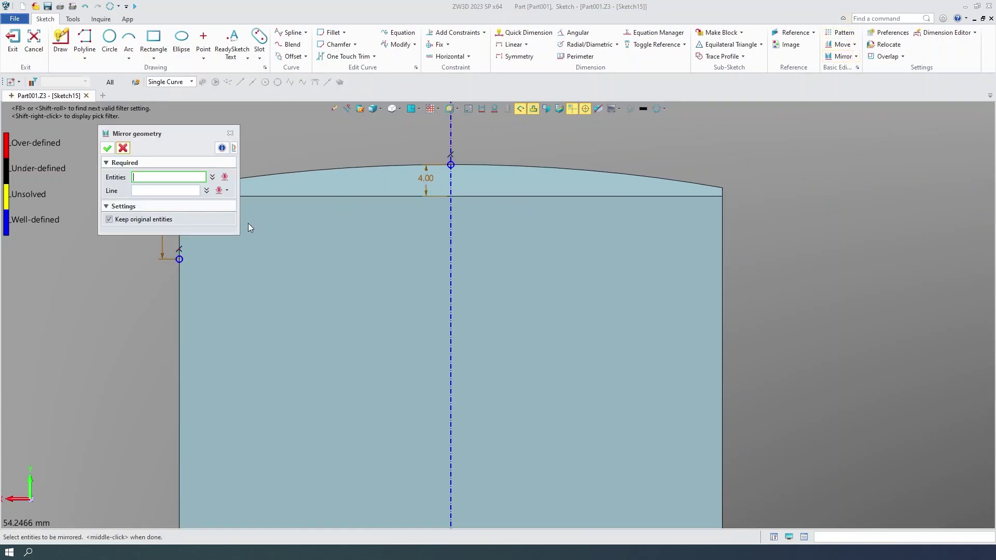
{"action": "left_click", "coordinate": [180, 260]}
{"action": "middle_click", "coordinate": [449, 243]}
{"action": "left_click", "coordinate": [452, 242]}
{"action": "middle_click", "coordinate": [452, 242]}
{"action": "scroll", "coordinate": [452, 242], "scroll_direction": "down", "scroll_amount": 2}
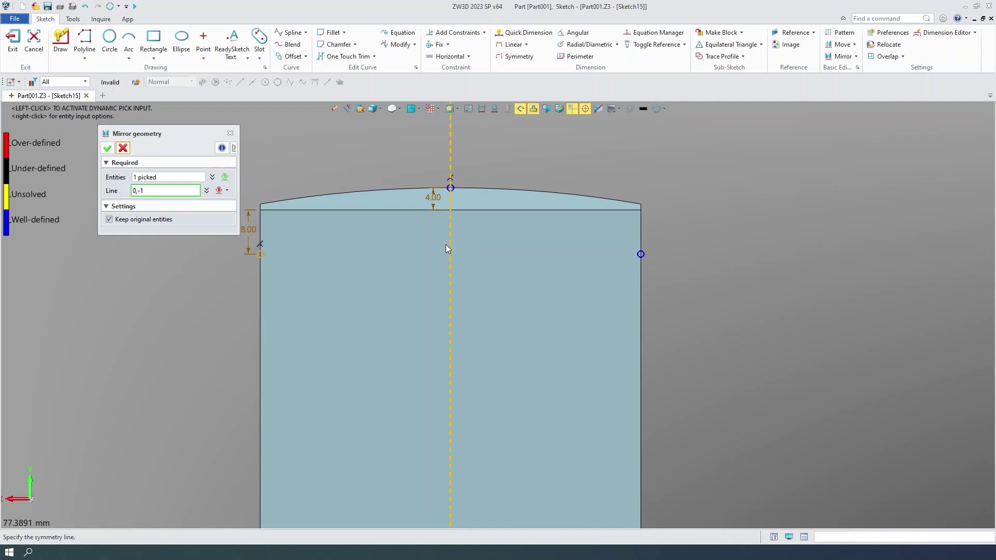
{"action": "middle_click_drag", "start_coordinate": [446, 245], "coordinate": [530, 235]}
{"action": "left_click", "coordinate": [107, 148]}
{"action": "left_click", "coordinate": [108, 149]}
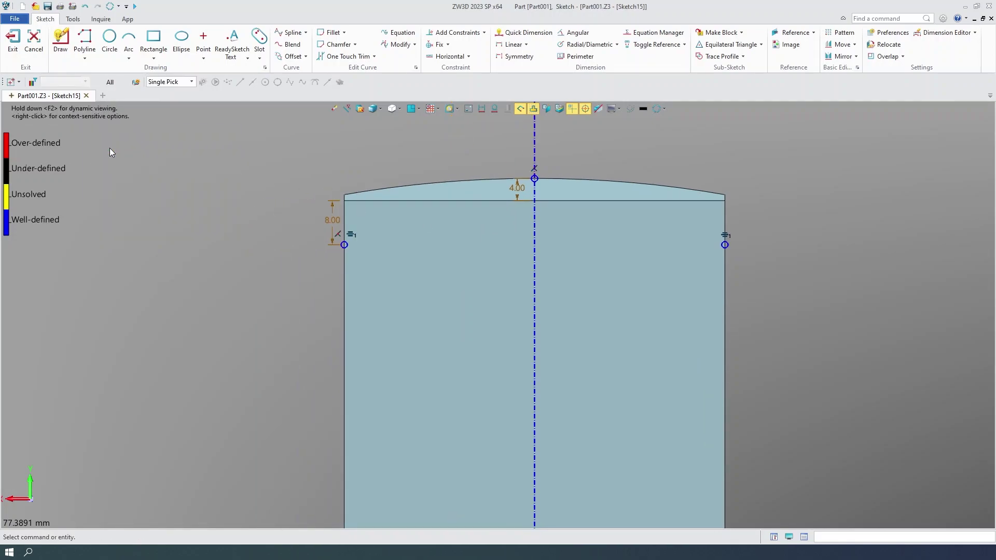
Draw a three-point arc between the two side points, passing through the point on the vertical axis.
{"action": "left_click", "coordinate": [128, 42]}
{"action": "left_click", "coordinate": [344, 244]}
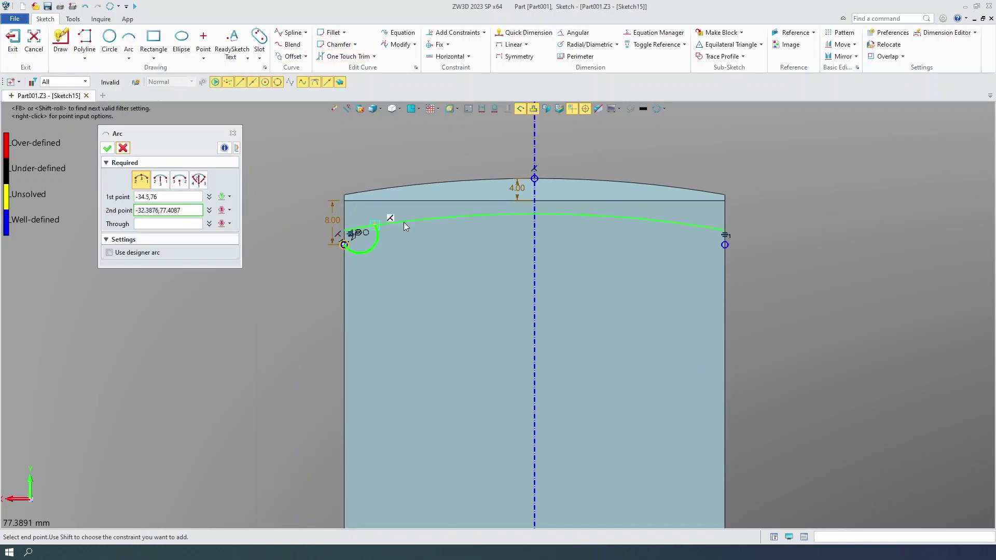
{"action": "left_click", "coordinate": [725, 244]}
{"action": "left_click", "coordinate": [536, 176]}
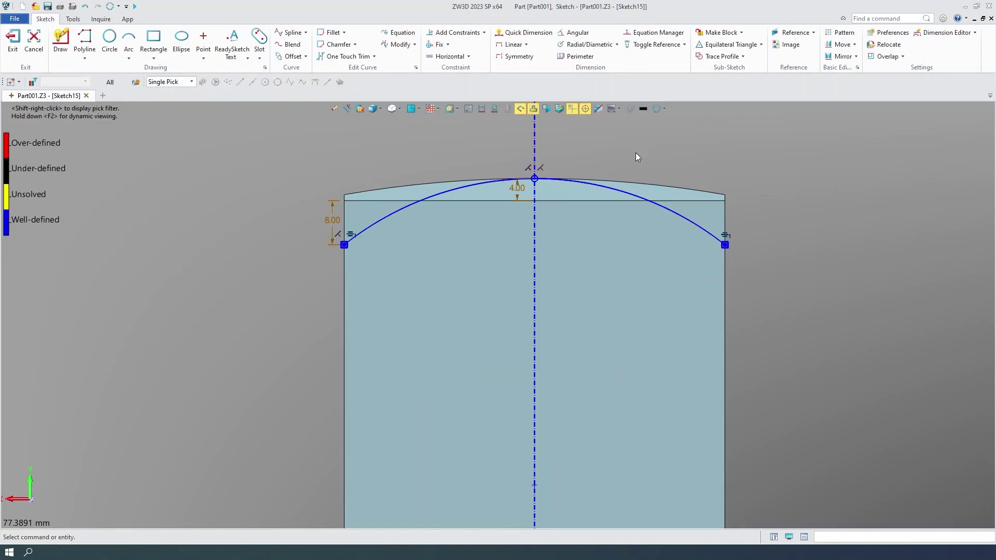
Draw a polyline from one arc end through both corners of the base plate's end edge to the other arc end.
{"action": "left_click", "coordinate": [85, 37]}
{"action": "left_click", "coordinate": [344, 244]}
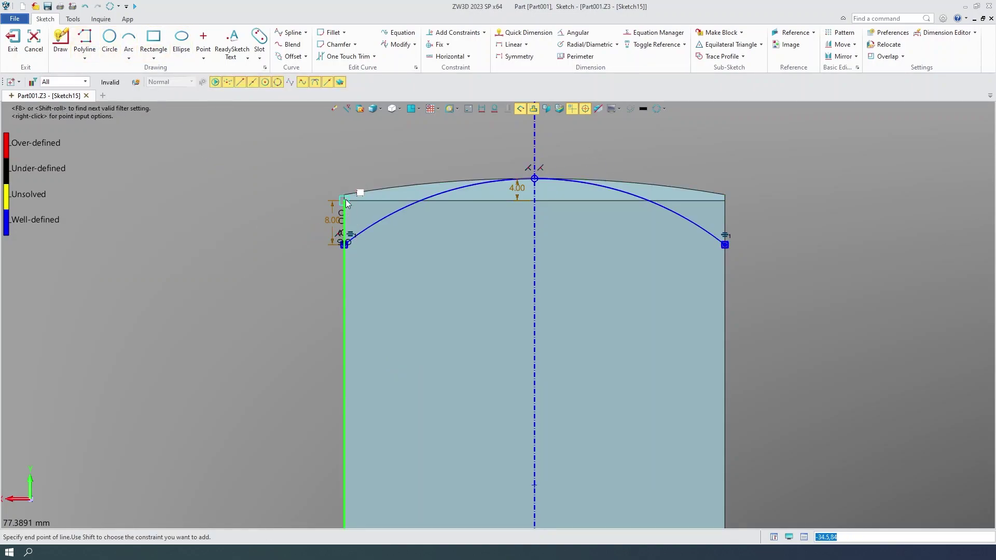
{"action": "left_click", "coordinate": [344, 200]}
{"action": "left_click", "coordinate": [725, 201]}
{"action": "left_click", "coordinate": [726, 244]}
{"action": "middle_click", "coordinate": [762, 230]}
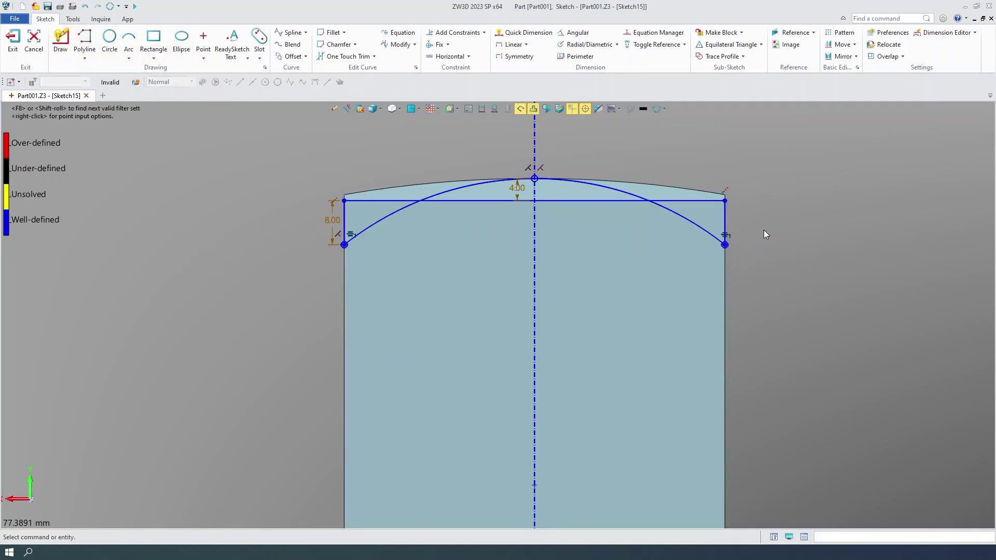
Trim away the middle of the arc and of the end line to leave two closed corner regions, and finish the sketch.
{"action": "left_click", "coordinate": [339, 57]}
{"action": "left_click", "coordinate": [472, 188]}
{"action": "left_click", "coordinate": [493, 201]}
{"action": "left_click", "coordinate": [558, 201]}
{"action": "left_click", "coordinate": [577, 182]}
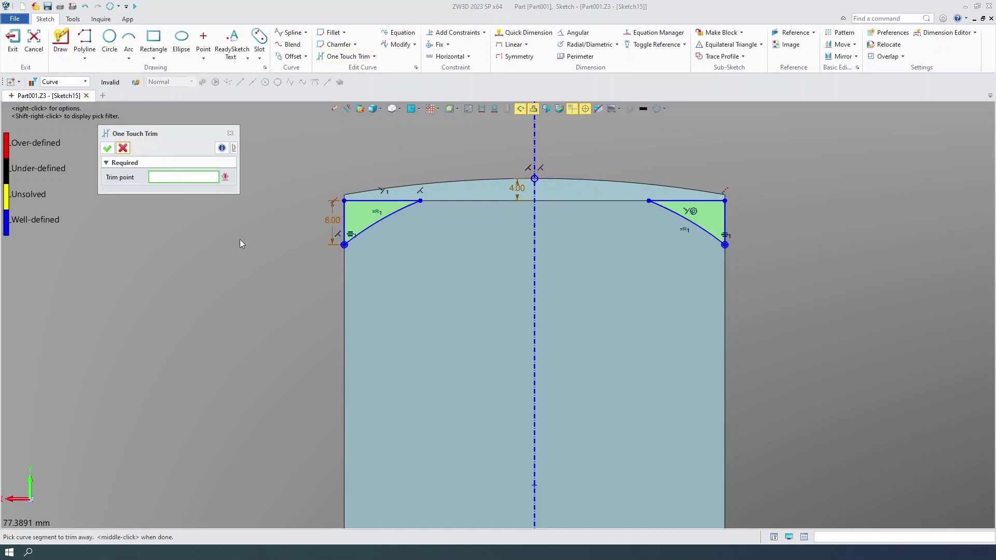
{"action": "left_click", "coordinate": [123, 148]}
{"action": "left_click", "coordinate": [13, 43]}
Extrude the corner sketch symmetrically with an end distance of 30 mm, removing it from the base plate.
{"action": "middle_click_drag", "start_coordinate": [623, 279], "coordinate": [561, 282]}
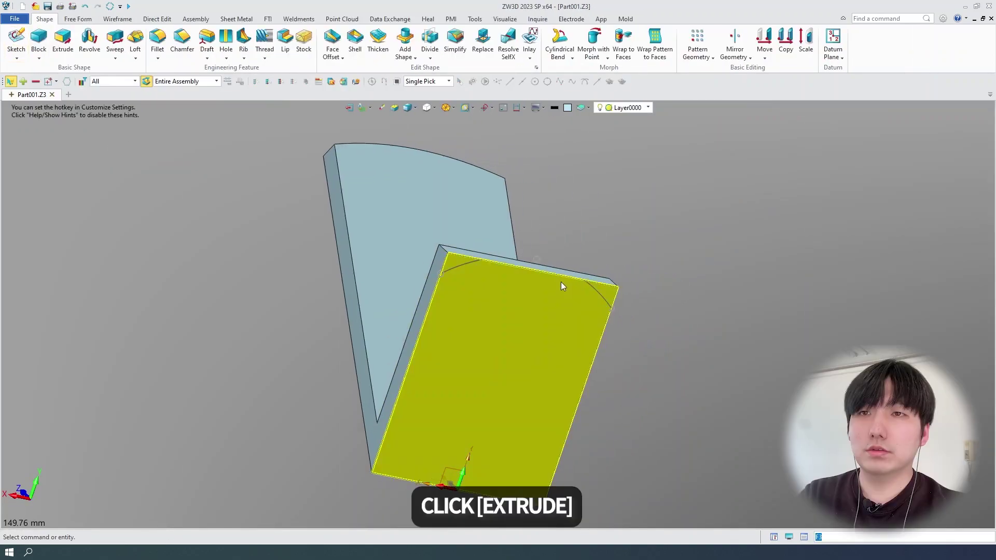
{"action": "scroll", "coordinate": [488, 285], "scroll_direction": "down", "scroll_amount": 2}
{"action": "middle_click_drag", "start_coordinate": [488, 285], "coordinate": [534, 291]}
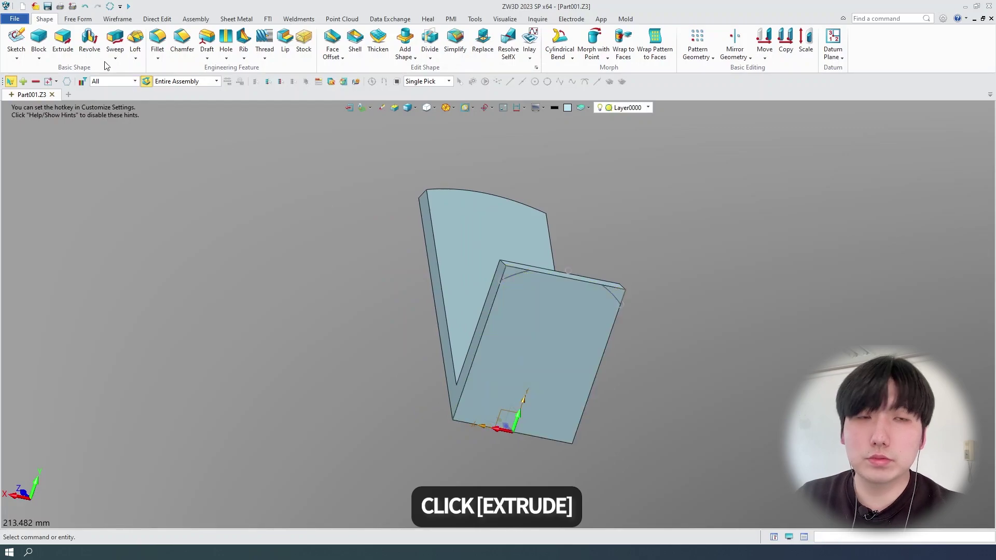
{"action": "left_click", "coordinate": [63, 42]}
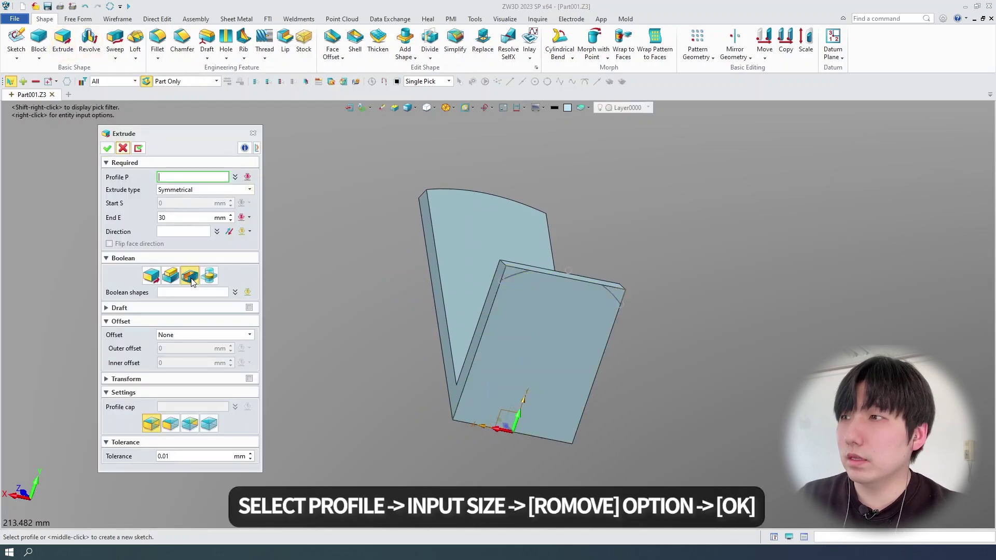
{"action": "left_click", "coordinate": [516, 272]}
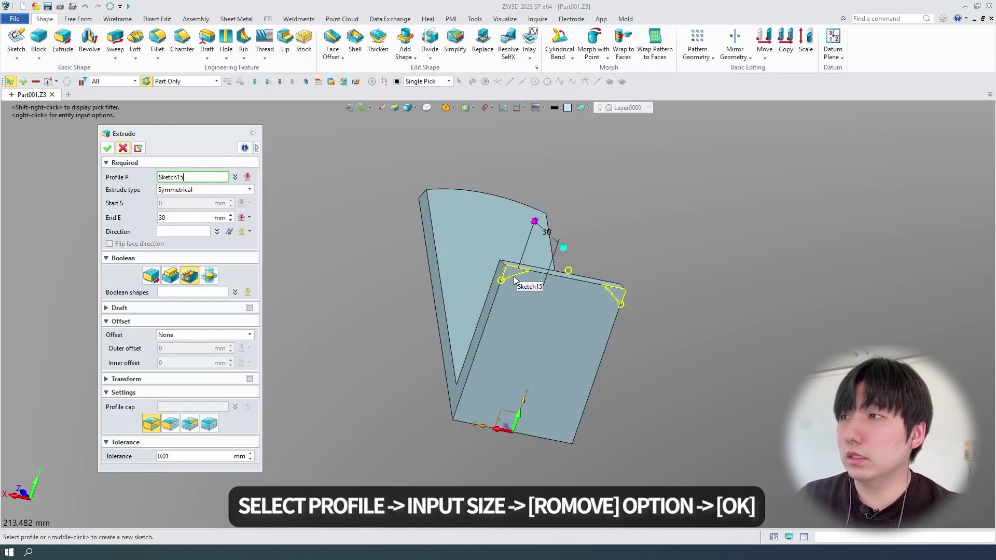
{"action": "right_click_drag", "start_coordinate": [496, 205], "coordinate": [568, 226]}
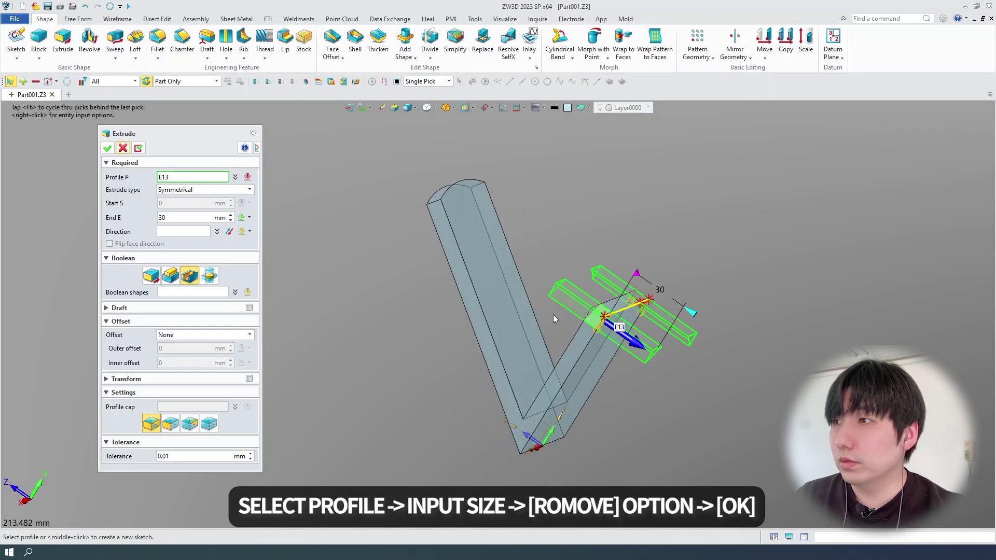
{"action": "left_click", "coordinate": [108, 148]}
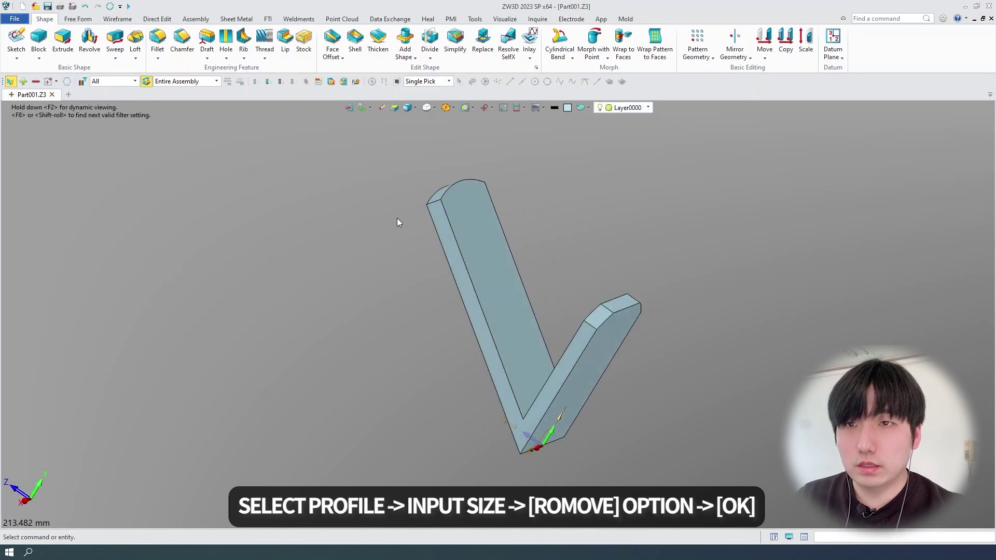
Start a new sketch on the default YZ plane.
{"action": "right_click_drag", "start_coordinate": [399, 218], "coordinate": [633, 350]}
{"action": "key", "text": "ctrl+Home"}
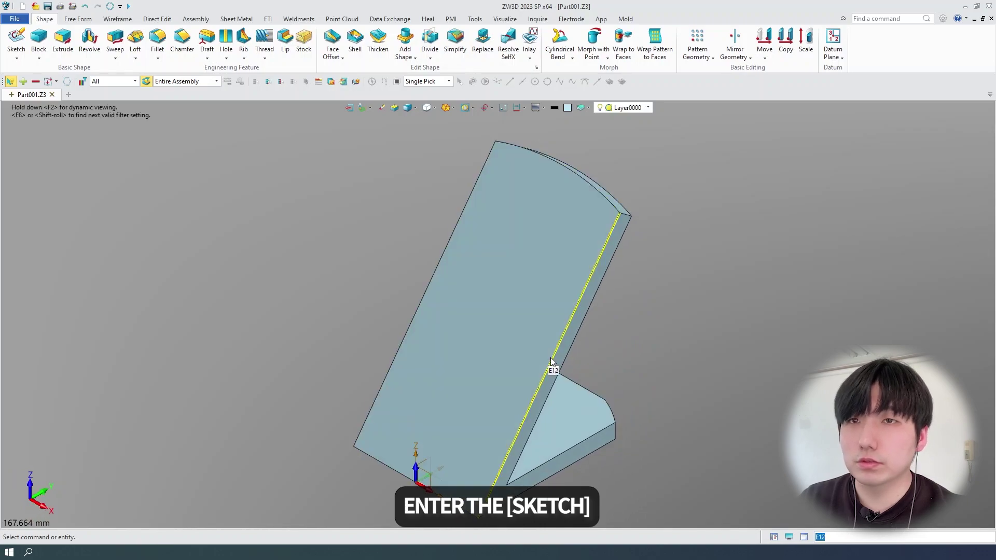
{"action": "scroll", "coordinate": [558, 351], "scroll_direction": "down", "scroll_amount": 1}
{"action": "key", "text": "s"}
{"action": "mouse_move", "coordinate": [558, 350]}
{"action": "right_mouse_down"}
{"action": "mouse_move", "coordinate": [507, 321]}
{"action": "mouse_move", "coordinate": [495, 327]}
{"action": "right_mouse_up"}
{"action": "left_click", "coordinate": [453, 443]}
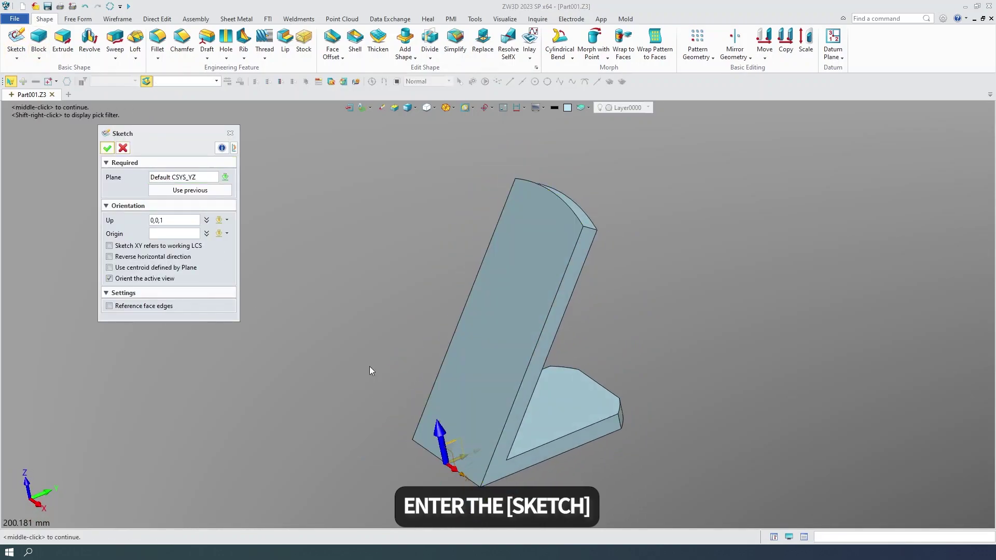
{"action": "left_click", "coordinate": [108, 149]}
Draw a closed four-sided polyline for the holder profile on the inclined plate's front edge, with its upper side perpendicular to the plate.
{"action": "left_click", "coordinate": [84, 39]}
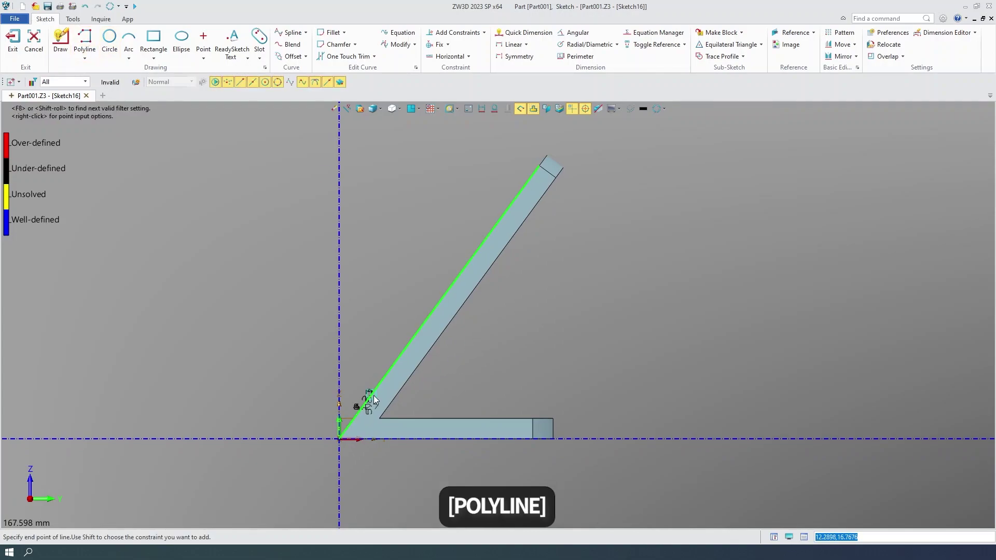
{"action": "left_click", "coordinate": [347, 357]}
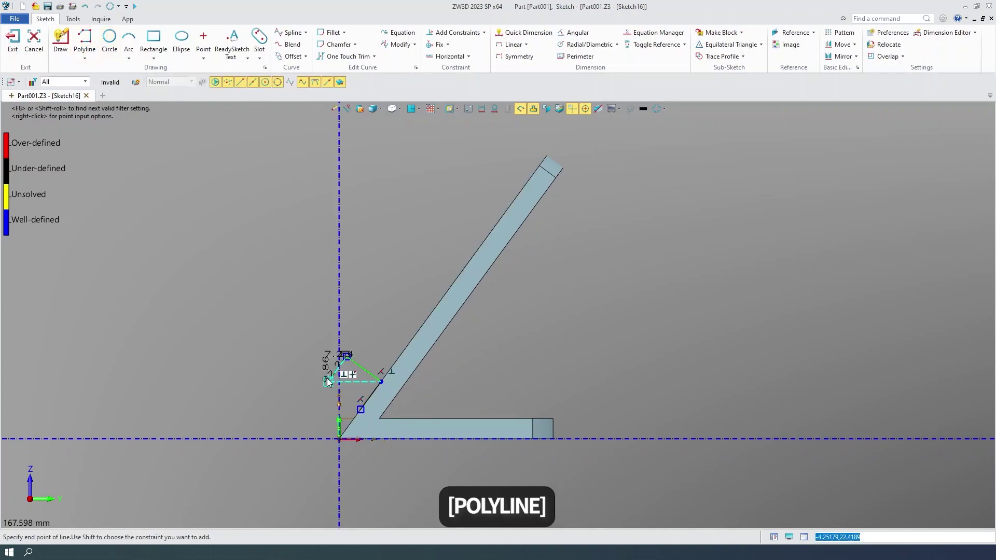
{"action": "scroll", "coordinate": [336, 369], "scroll_direction": "up", "scroll_amount": 3}
{"action": "scroll", "coordinate": [329, 345], "scroll_direction": "up", "scroll_amount": 4}
{"action": "left_click", "coordinate": [322, 336]}
{"action": "scroll", "coordinate": [337, 380], "scroll_direction": "down", "scroll_amount": 3}
{"action": "left_click", "coordinate": [378, 489]}
{"action": "key", "text": "Escape"}
{"action": "scroll", "coordinate": [478, 308], "scroll_direction": "down", "scroll_amount": 2}
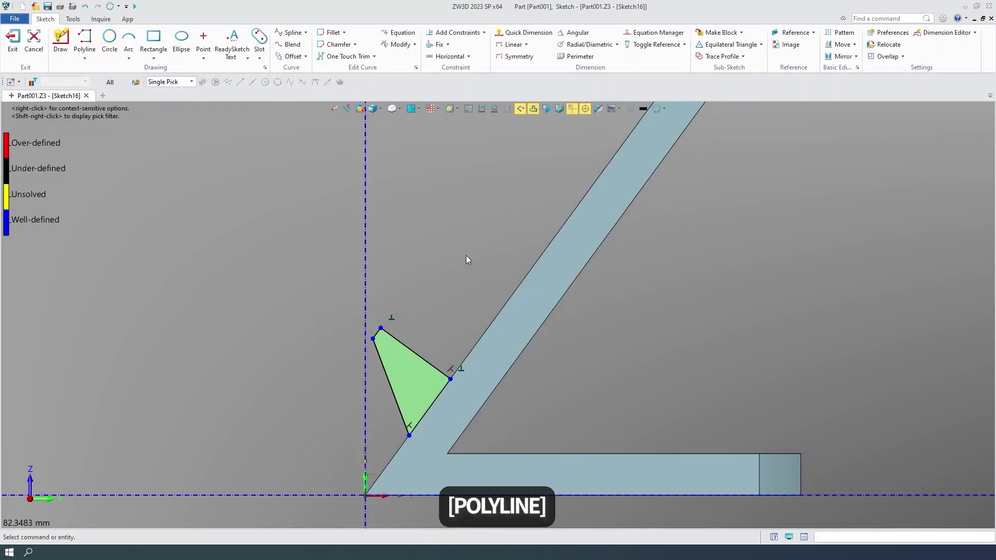
Dimension the holder profile with a 14 mm reach out from the plate and a 5 mm outer edge.
{"action": "left_click", "coordinate": [522, 35]}
{"action": "left_click", "coordinate": [417, 354]}
{"action": "left_click", "coordinate": [459, 300]}
{"action": "type", "text": "14"}
{"action": "key", "text": "Return"}
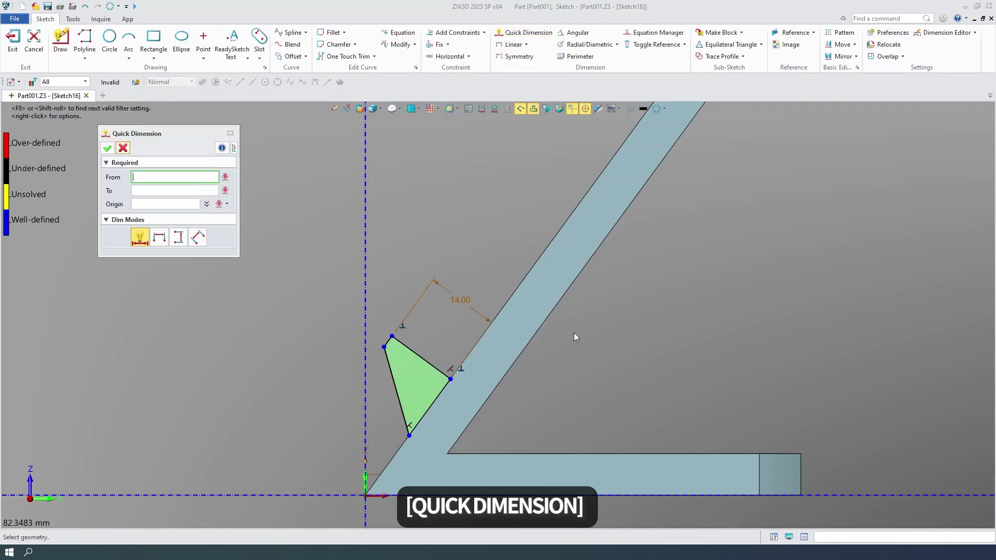
{"action": "left_click", "coordinate": [388, 341]}
{"action": "left_click", "coordinate": [332, 289]}
{"action": "type", "text": "5"}
{"action": "key", "text": "Return"}
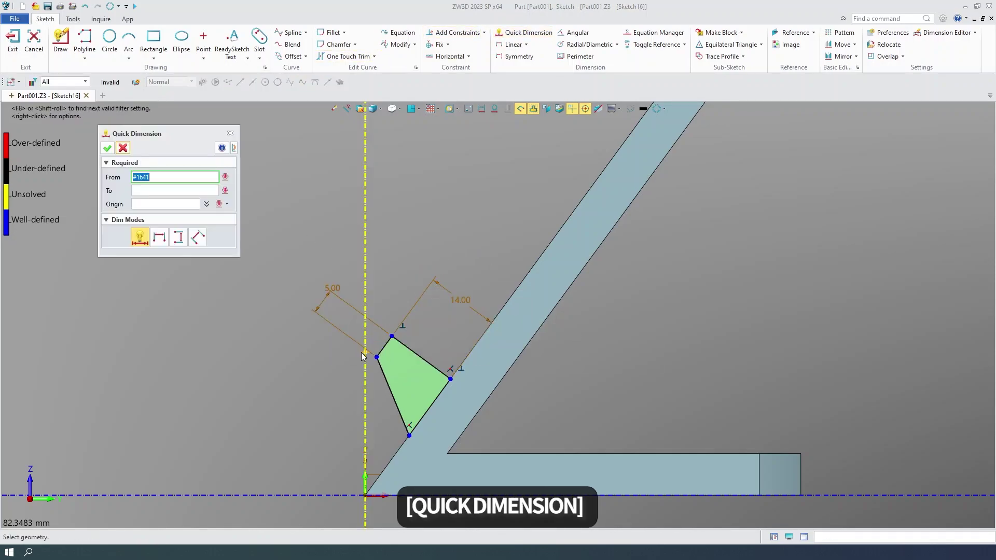
Set the profile's edge along the plate to 8 mm and its distance from the plate's upper end to 110 mm, and finish the sketch.
{"action": "left_click", "coordinate": [429, 407]}
{"action": "left_click", "coordinate": [447, 418]}
{"action": "type", "text": "8"}
{"action": "key", "text": "Return"}
{"action": "scroll", "coordinate": [479, 391], "scroll_direction": "down", "scroll_amount": 2}
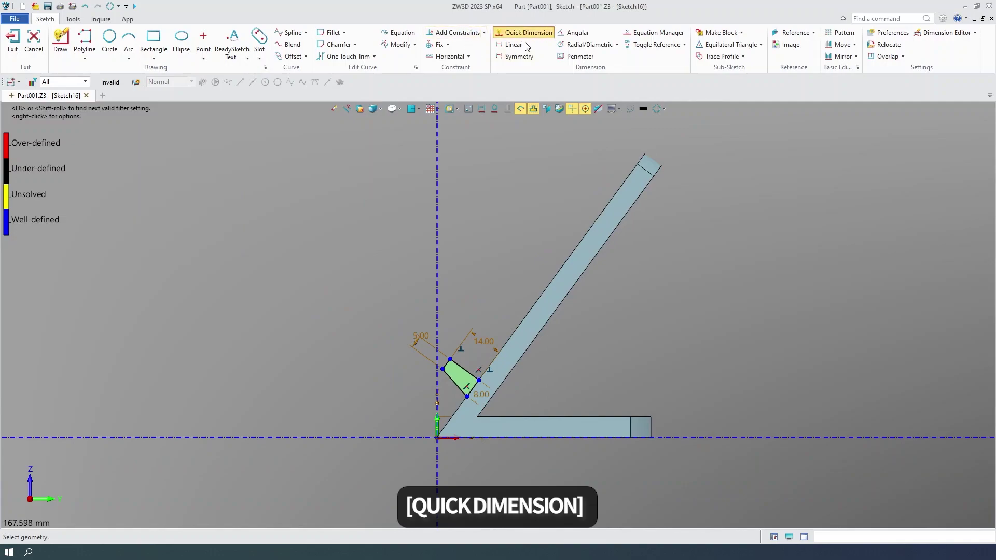
{"action": "left_click", "coordinate": [505, 332]}
{"action": "left_click", "coordinate": [545, 238]}
{"action": "type", "text": "11"}
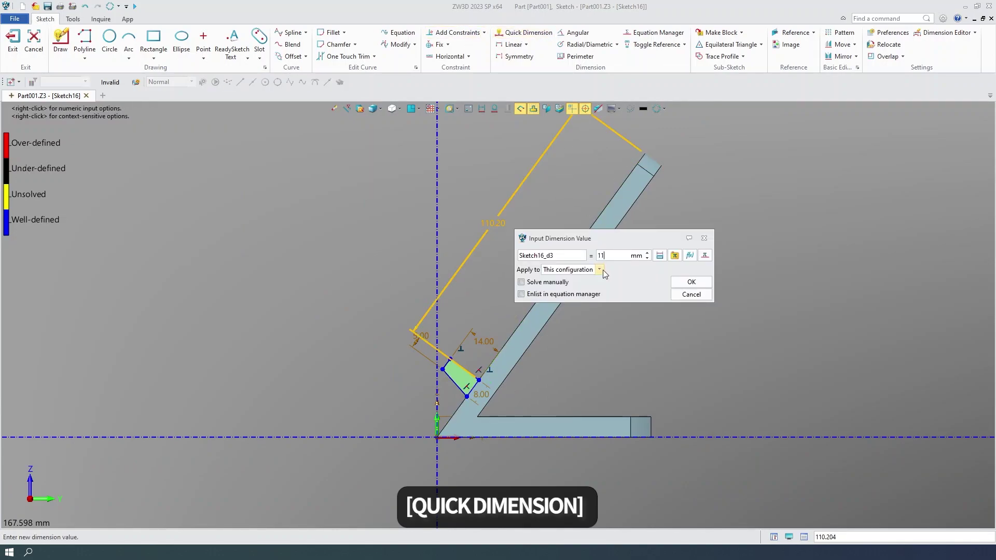
{"action": "type", "text": "0"}
{"action": "key", "text": "Return"}
{"action": "left_click", "coordinate": [13, 41]}
Extrude the holder profile symmetrically with an end distance of 30 mm, adding it to the stand body.
{"action": "right_click_drag", "start_coordinate": [477, 300], "coordinate": [524, 306]}
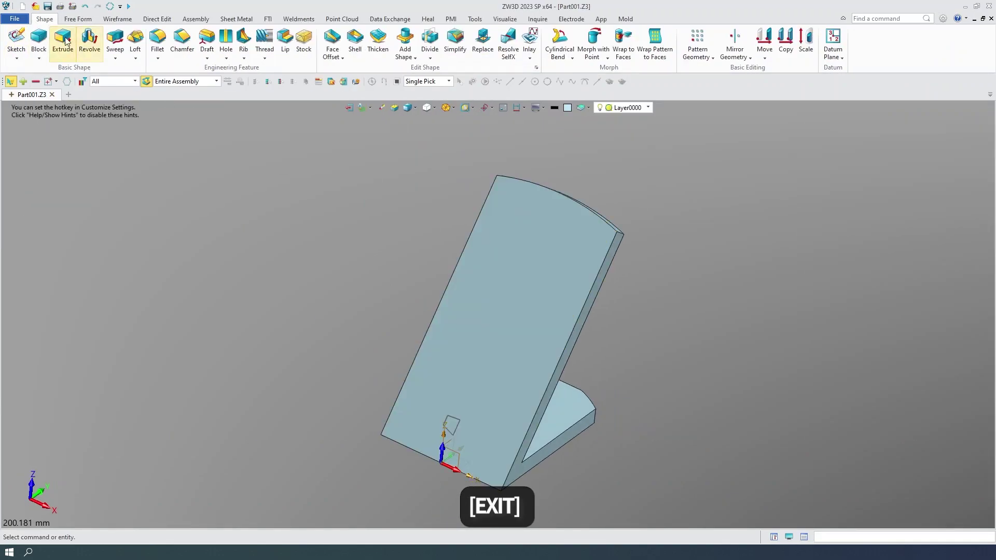
{"action": "left_click", "coordinate": [63, 40]}
{"action": "left_click", "coordinate": [171, 276]}
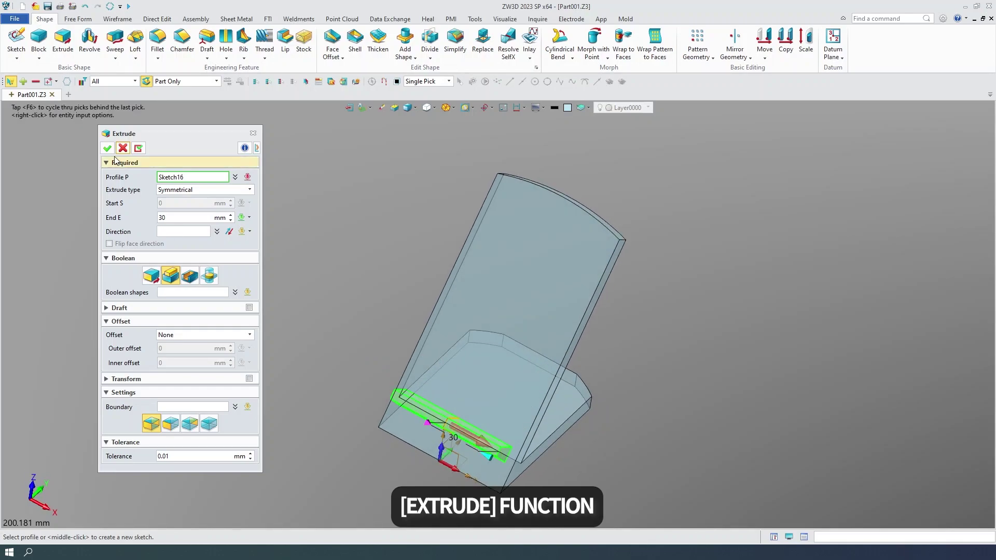
{"action": "middle_click", "coordinate": [383, 280]}
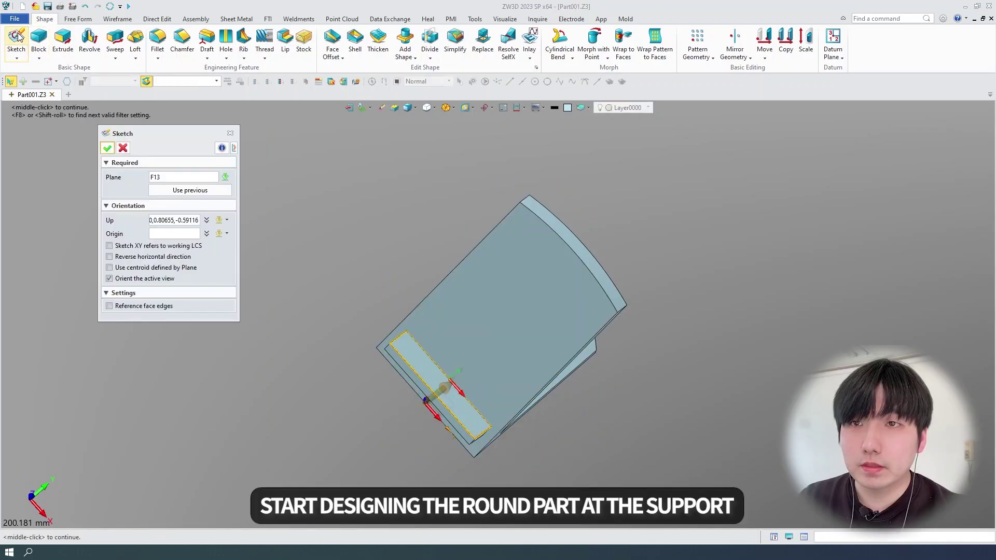
Start a sketch on the holder's top face and draw an outward-bulging arc between the two corners where it meets the plate.
{"action": "left_click", "coordinate": [104, 145]}
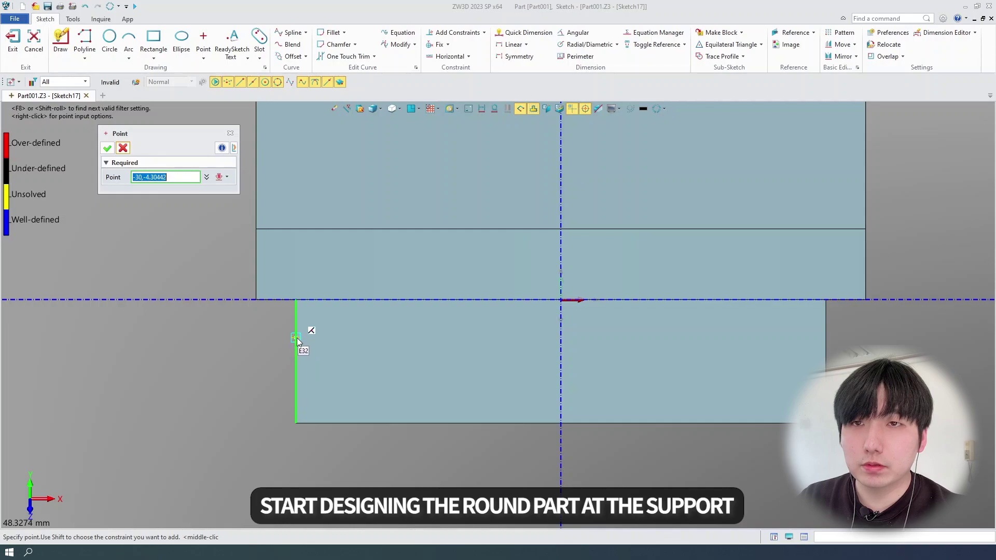
{"action": "left_click", "coordinate": [123, 148]}
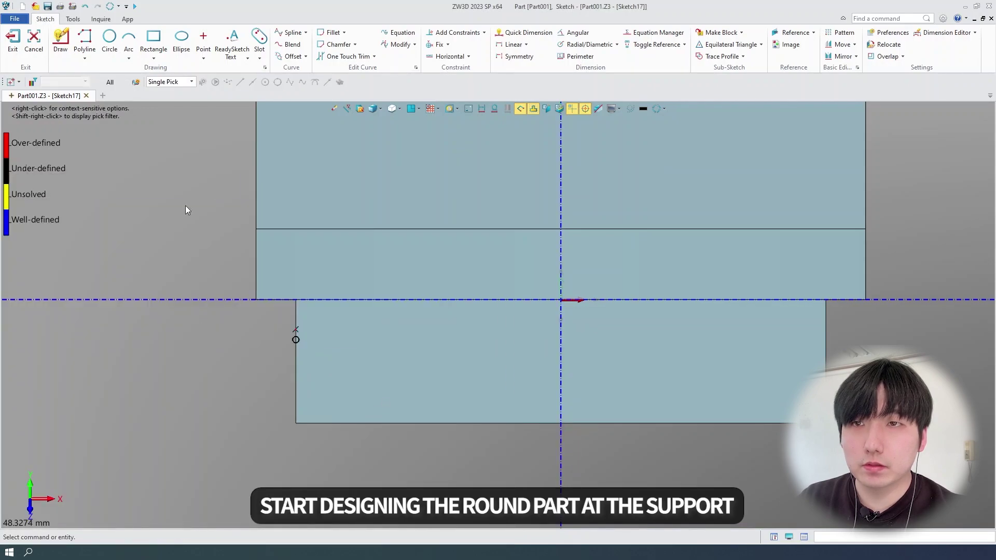
{"action": "scroll", "coordinate": [301, 315], "scroll_direction": "down", "scroll_amount": 5}
{"action": "left_click", "coordinate": [128, 41]}
{"action": "left_click", "coordinate": [434, 312]}
{"action": "left_click", "coordinate": [616, 312]}
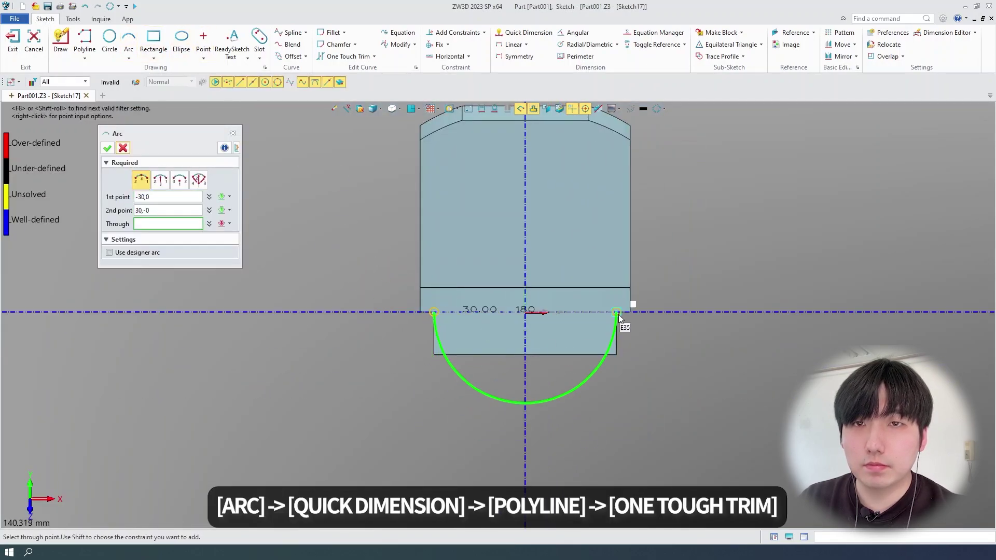
{"action": "left_click", "coordinate": [527, 389]}
Dimension the holder arc with a radius of 30 mm.
{"action": "left_click", "coordinate": [523, 33]}
{"action": "left_click", "coordinate": [596, 355]}
{"action": "left_click", "coordinate": [718, 388]}
{"action": "type", "text": "30"}
{"action": "key", "text": "Return"}
{"action": "left_click", "coordinate": [108, 148]}
Draw a polyline from one arc end through the holder's two outer corners to the other arc end.
{"action": "left_click", "coordinate": [85, 40]}
{"action": "left_click", "coordinate": [433, 312]}
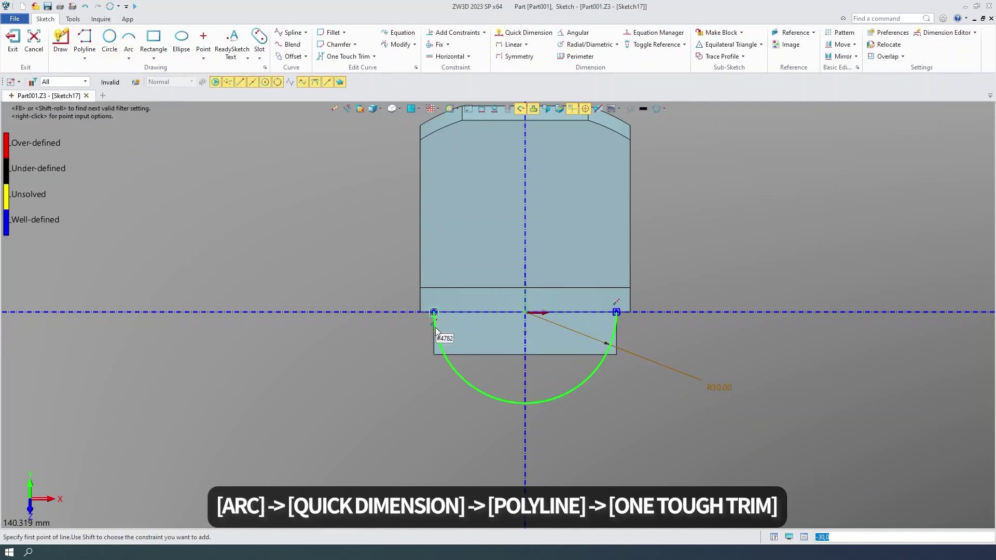
{"action": "left_click", "coordinate": [433, 354]}
{"action": "left_click", "coordinate": [616, 355]}
{"action": "left_click", "coordinate": [616, 312]}
{"action": "key", "text": "Escape"}
Trim away the middle of the holder's front line and the protruding arc, leaving two closed corner regions.
{"action": "left_click", "coordinate": [348, 56]}
{"action": "left_click", "coordinate": [486, 359]}
{"action": "left_click", "coordinate": [597, 383]}
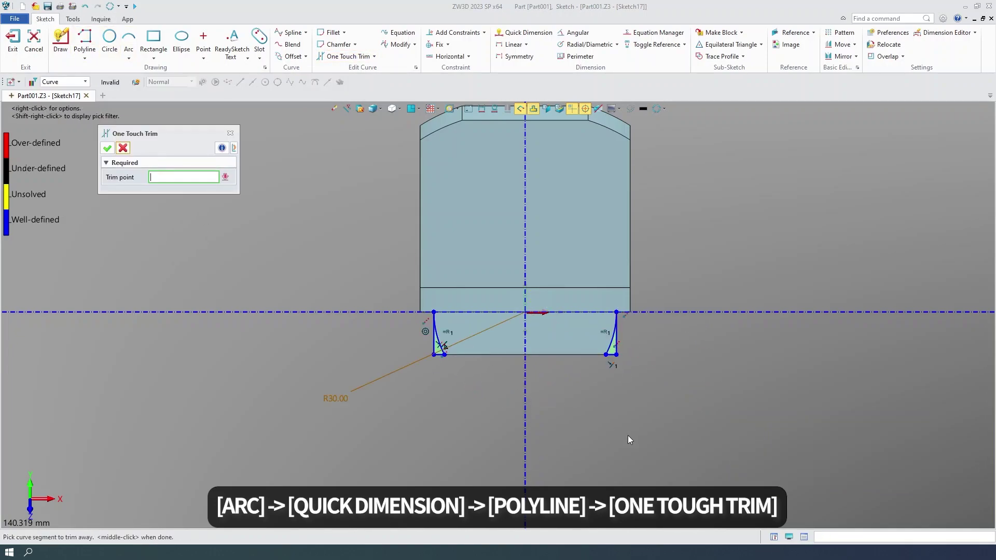
{"action": "key", "text": "Escape"}
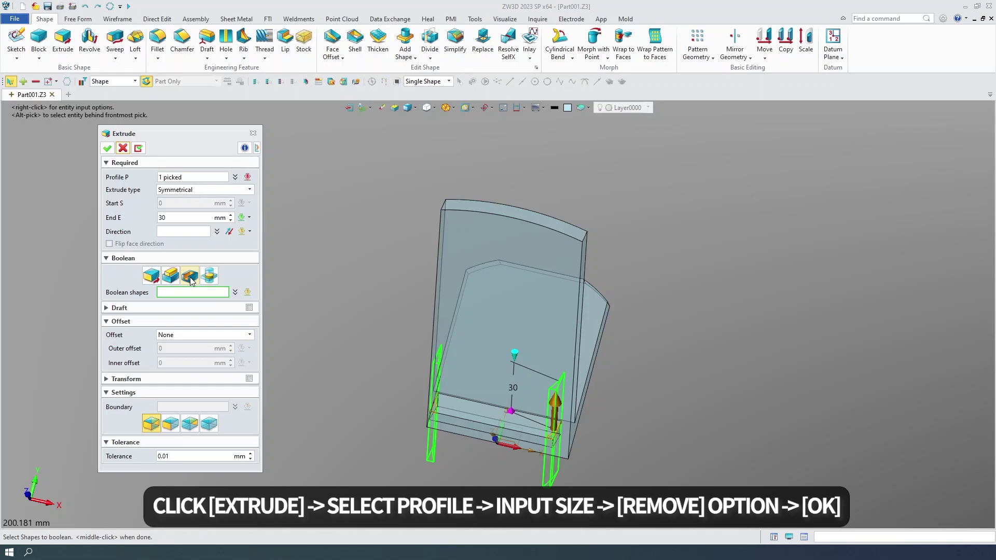
Extrude the holder's corner sketch symmetrically with an end distance of 30 mm, removing it from the body.
{"action": "middle_click", "coordinate": [267, 282]}
{"action": "middle_click_drag", "start_coordinate": [267, 282], "coordinate": [323, 333]}
{"action": "right_click_drag", "start_coordinate": [323, 333], "coordinate": [294, 325]}
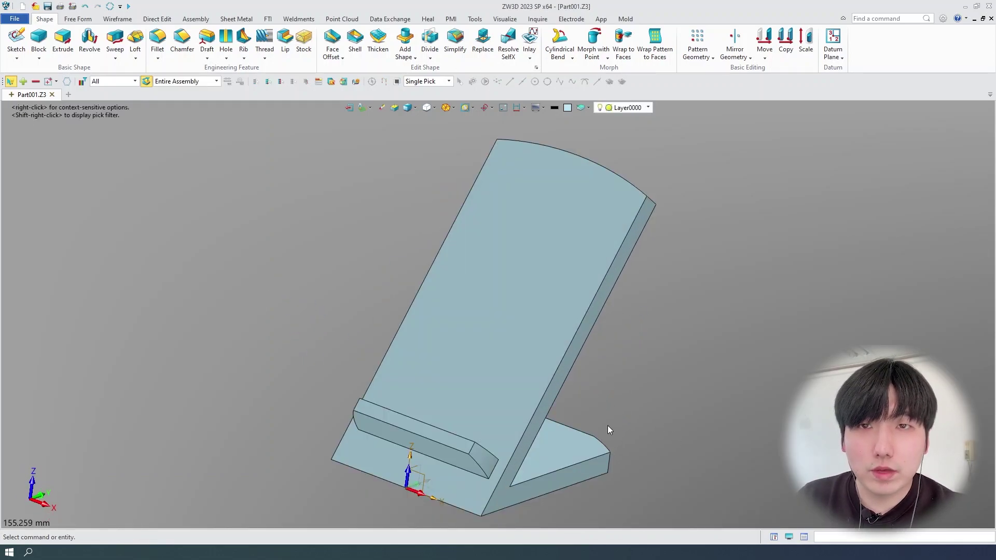
Fillet the inner edge between the inclined plate and the base plate with a 3 mm radius.
{"action": "mouse_move", "coordinate": [607, 427]}
{"action": "middle_mouse_down"}
{"action": "mouse_move", "coordinate": [589, 404]}
{"action": "mouse_move", "coordinate": [599, 418]}
{"action": "middle_mouse_up"}
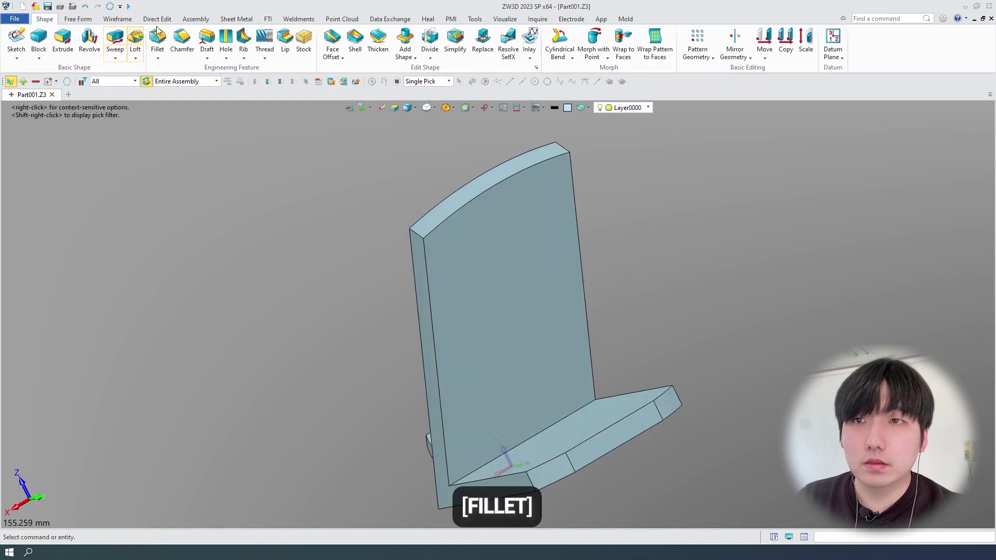
{"action": "left_click", "coordinate": [157, 40]}
{"action": "left_click", "coordinate": [524, 441]}
{"action": "middle_click_drag", "start_coordinate": [561, 278], "coordinate": [583, 272]}
{"action": "right_click_drag", "start_coordinate": [583, 273], "coordinate": [589, 284]}
{"action": "left_click", "coordinate": [171, 214]}
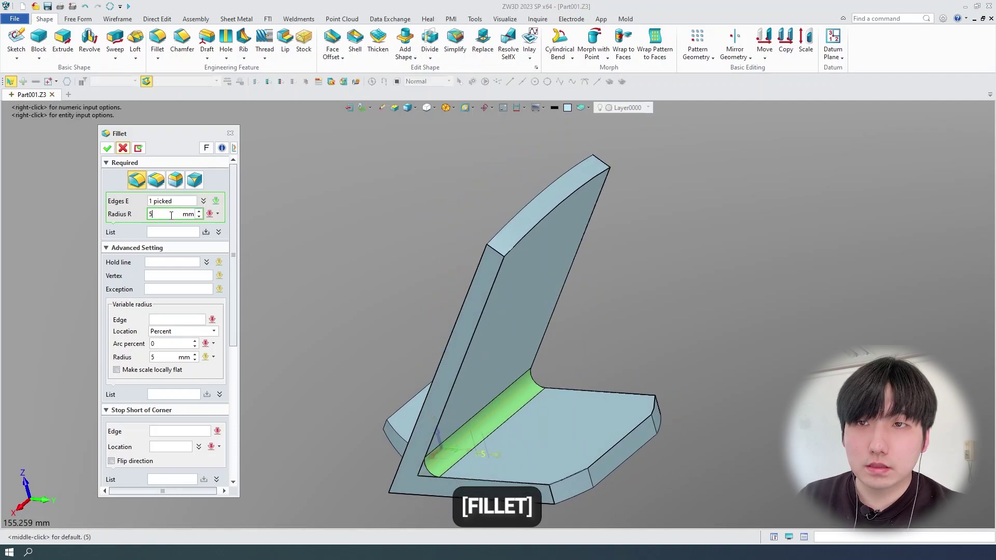
{"action": "type", "text": "3"}
{"action": "key", "text": "Return"}
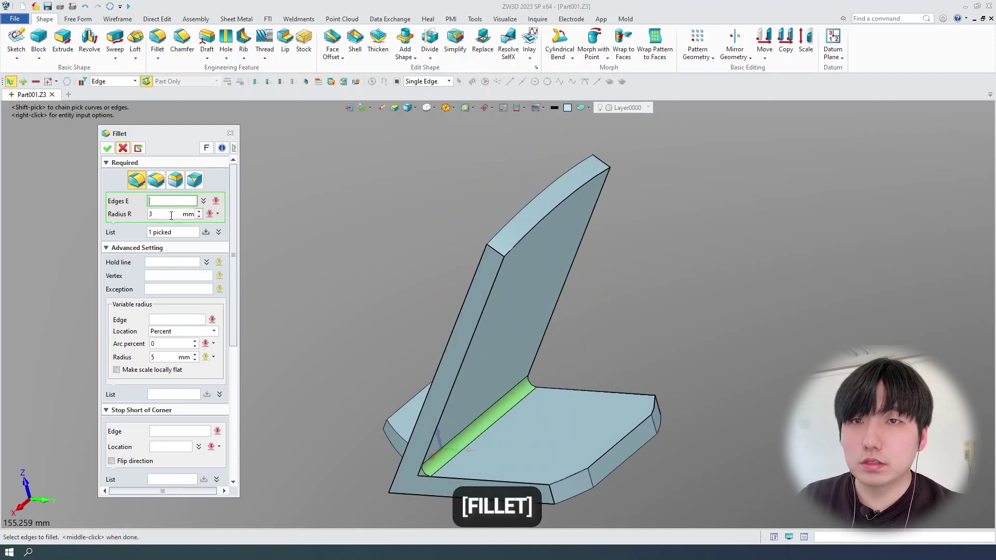
{"action": "left_click", "coordinate": [108, 149]}
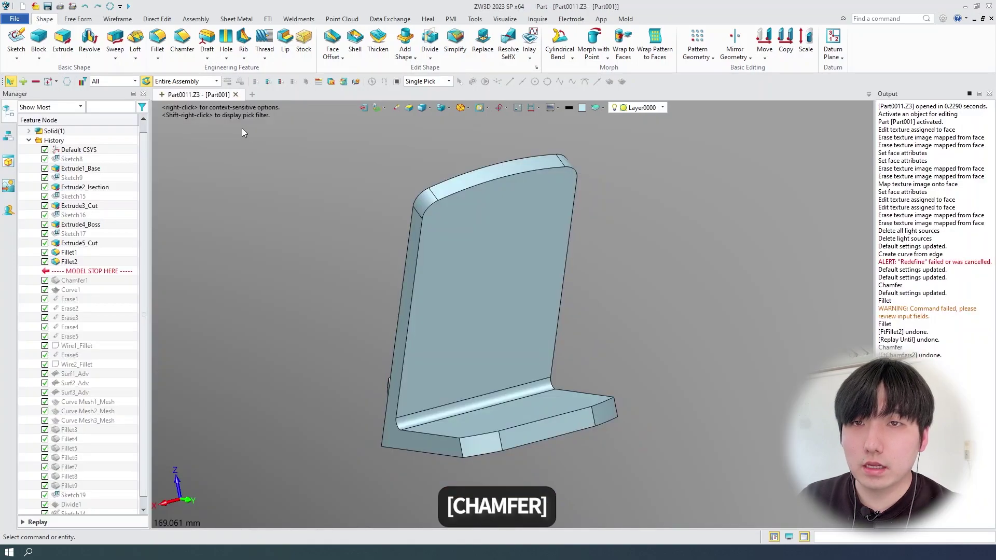
Chamfer the edge chain around the inclined plate's back and the base's sides asymmetrically with 5 mm and 7 mm setbacks.
{"action": "left_click", "coordinate": [182, 41]}
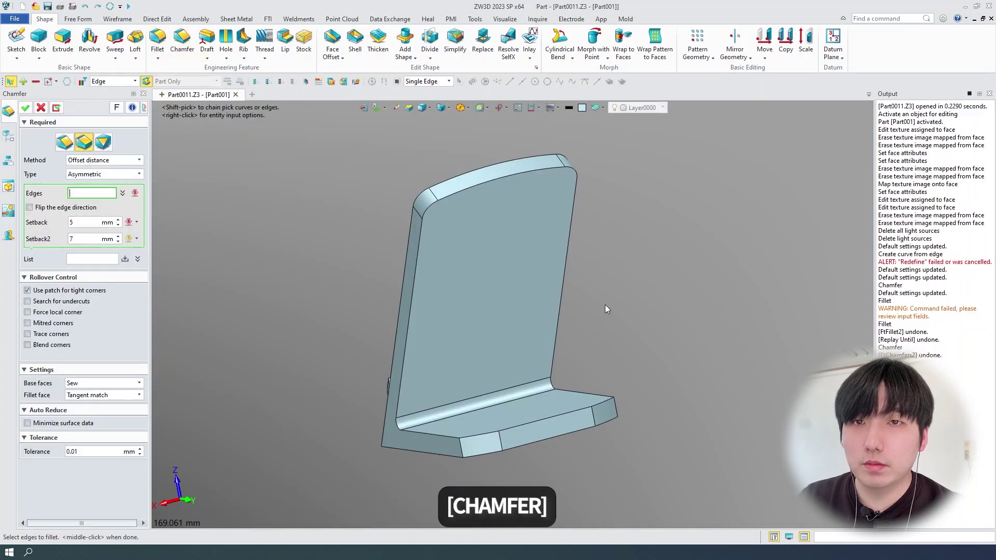
{"action": "middle_click_drag", "start_coordinate": [593, 336], "coordinate": [650, 351]}
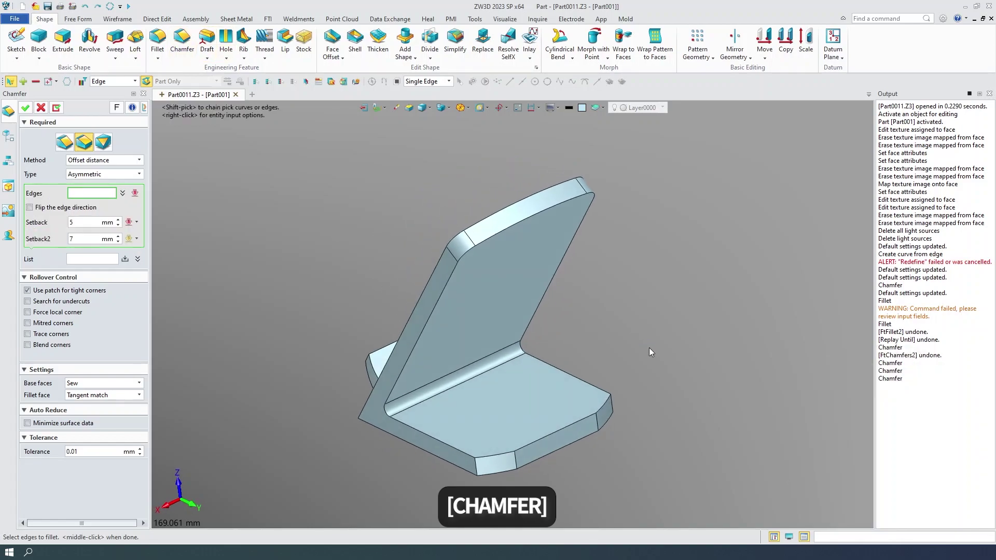
{"action": "left_click", "coordinate": [590, 384]}
{"action": "middle_click_drag", "start_coordinate": [720, 280], "coordinate": [685, 269]}
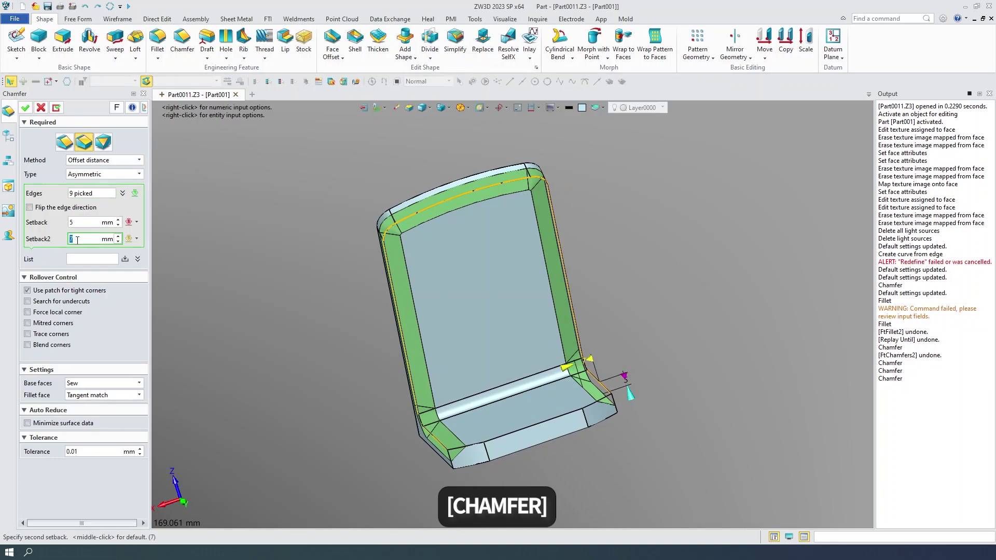
{"action": "left_click", "coordinate": [26, 109]}
{"action": "middle_click_drag", "start_coordinate": [425, 290], "coordinate": [478, 311]}
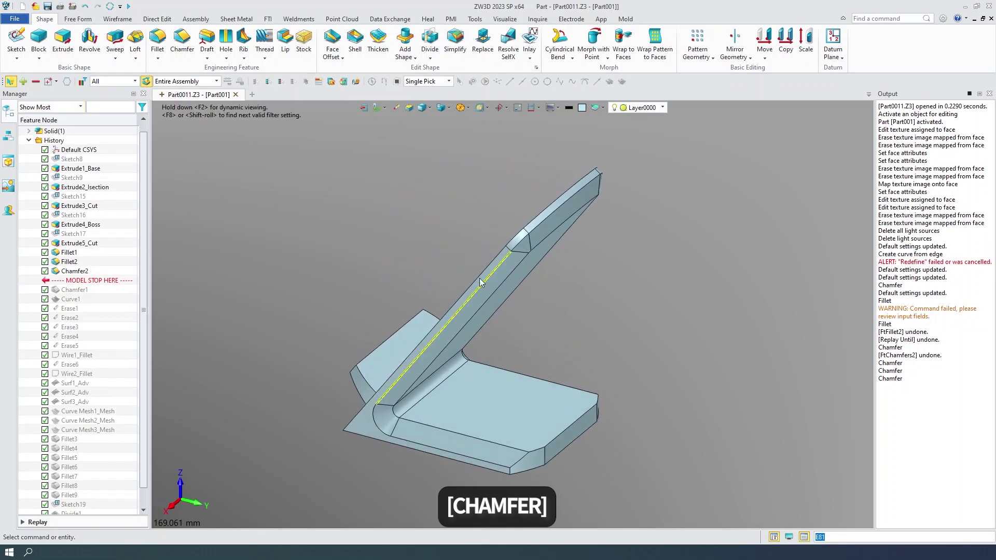
Fillet the stand's lower front edge below the holder with a 6 mm radius.
{"action": "scroll", "coordinate": [480, 280], "scroll_direction": "up", "scroll_amount": 4}
{"action": "middle_click_drag", "start_coordinate": [544, 265], "coordinate": [482, 238]}
{"action": "scroll", "coordinate": [481, 238], "scroll_direction": "down", "scroll_amount": 3}
{"action": "middle_click_drag", "start_coordinate": [485, 291], "coordinate": [559, 333]}
{"action": "right_click_drag", "start_coordinate": [559, 333], "coordinate": [650, 344]}
{"action": "right_click_drag", "start_coordinate": [563, 371], "coordinate": [566, 338]}
{"action": "scroll", "coordinate": [566, 338], "scroll_direction": "down", "scroll_amount": 2}
{"action": "left_click", "coordinate": [156, 38]}
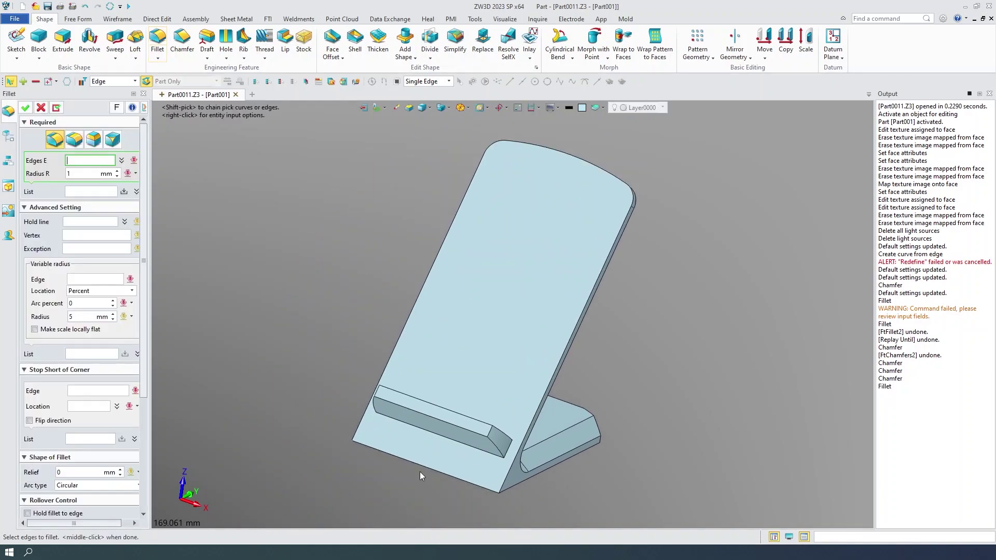
{"action": "left_click", "coordinate": [430, 472]}
{"action": "left_click", "coordinate": [93, 173]}
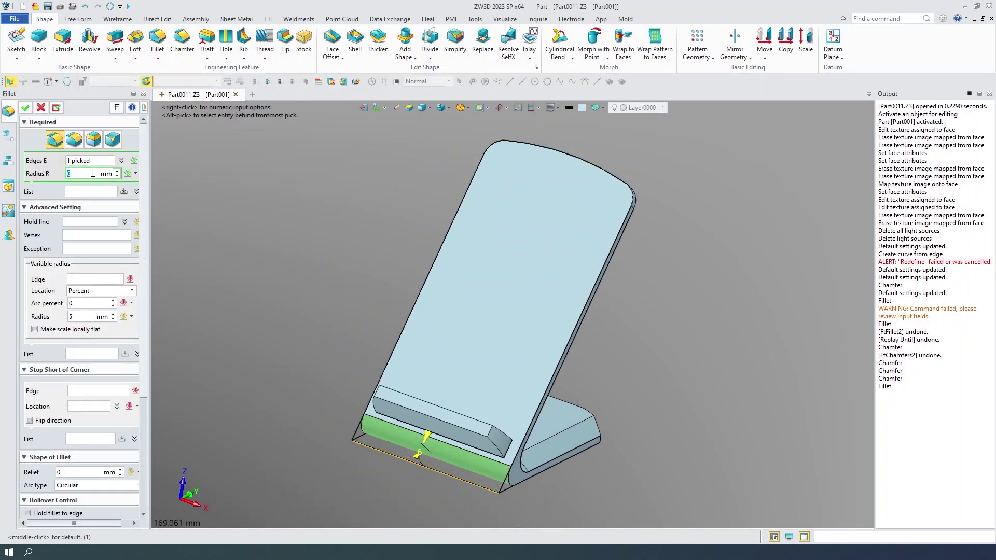
{"action": "scroll", "coordinate": [93, 173], "scroll_direction": "up", "scroll_amount": 1}
{"action": "scroll", "coordinate": [93, 173], "scroll_direction": "down", "scroll_amount": 1}
{"action": "left_click", "coordinate": [25, 108]}
Start a fillet on one long side edge of the inclined plate's front face and set its radius to 1 mm.
{"action": "right_click_drag", "start_coordinate": [622, 312], "coordinate": [476, 340]}
{"action": "middle_click_drag", "start_coordinate": [477, 341], "coordinate": [598, 363]}
{"action": "scroll", "coordinate": [686, 372], "scroll_direction": "down", "scroll_amount": 2}
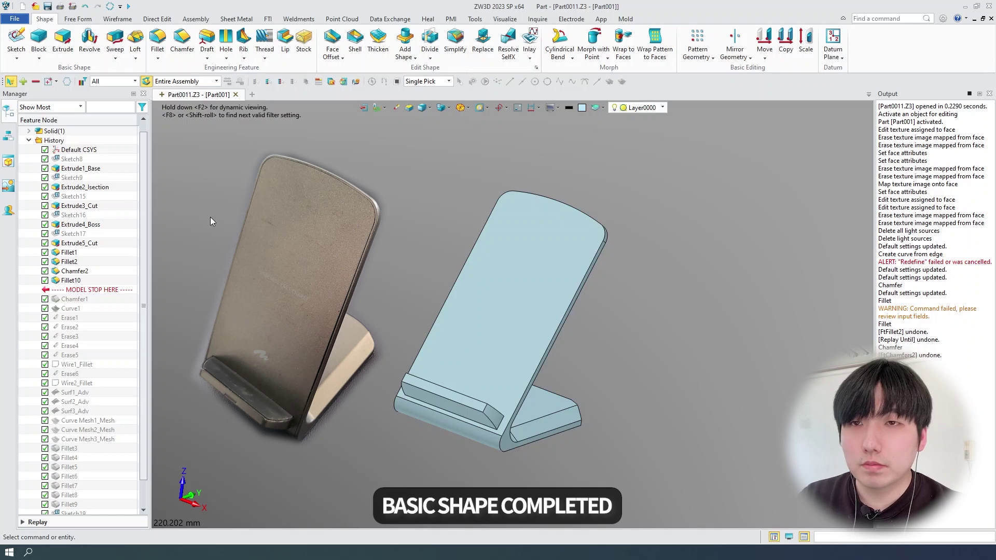
{"action": "left_click", "coordinate": [157, 39]}
{"action": "left_click", "coordinate": [544, 356]}
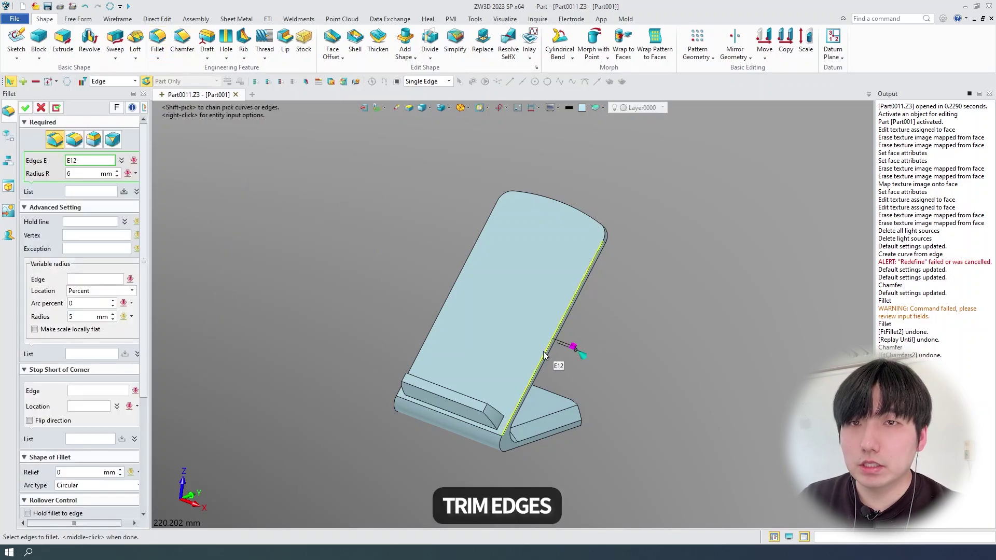
{"action": "left_click", "coordinate": [543, 356]}
{"action": "double_click", "coordinate": [89, 174]}
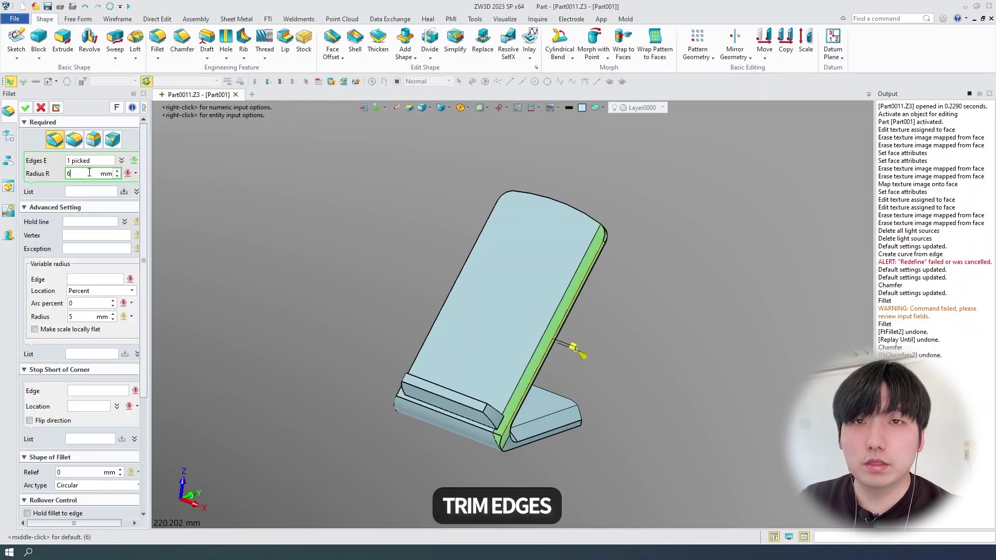
{"action": "type", "text": "1"}
{"action": "key", "text": "Return"}
Add the remaining connected edges of the inclined plate's front outline to the 1 mm fillet and apply it.
{"action": "scroll", "coordinate": [614, 214], "scroll_direction": "up", "scroll_amount": 1}
{"action": "scroll", "coordinate": [599, 238], "scroll_direction": "up", "scroll_amount": 5}
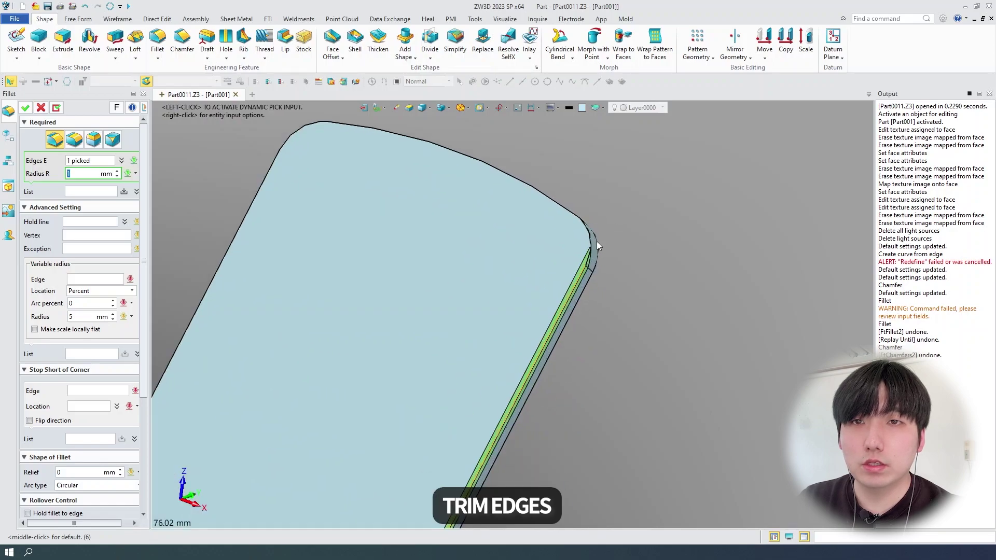
{"action": "left_click", "coordinate": [89, 161]}
{"action": "scroll", "coordinate": [555, 249], "scroll_direction": "up", "scroll_amount": 5}
{"action": "left_click", "coordinate": [647, 213]}
{"action": "scroll", "coordinate": [675, 250], "scroll_direction": "down", "scroll_amount": 8}
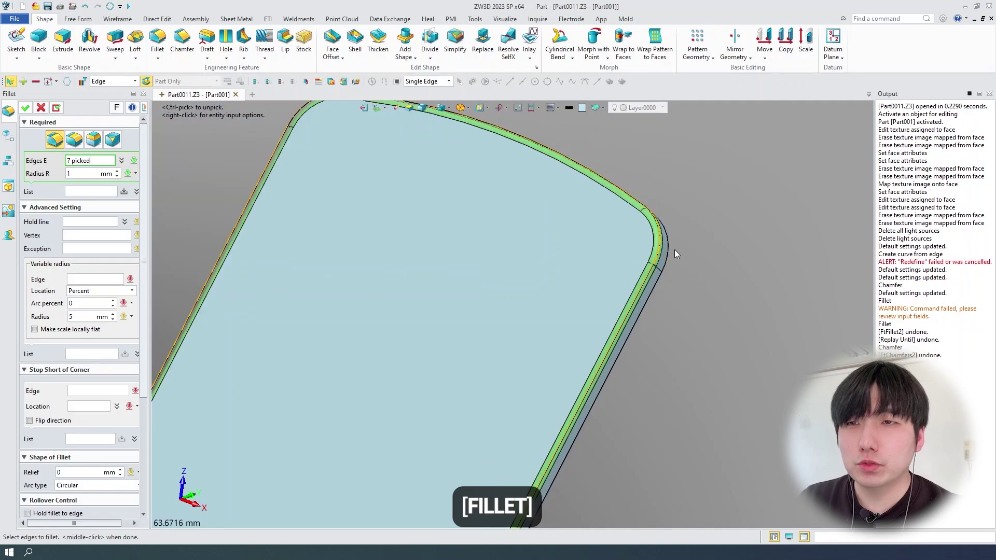
{"action": "middle_click_drag", "start_coordinate": [674, 250], "coordinate": [564, 419]}
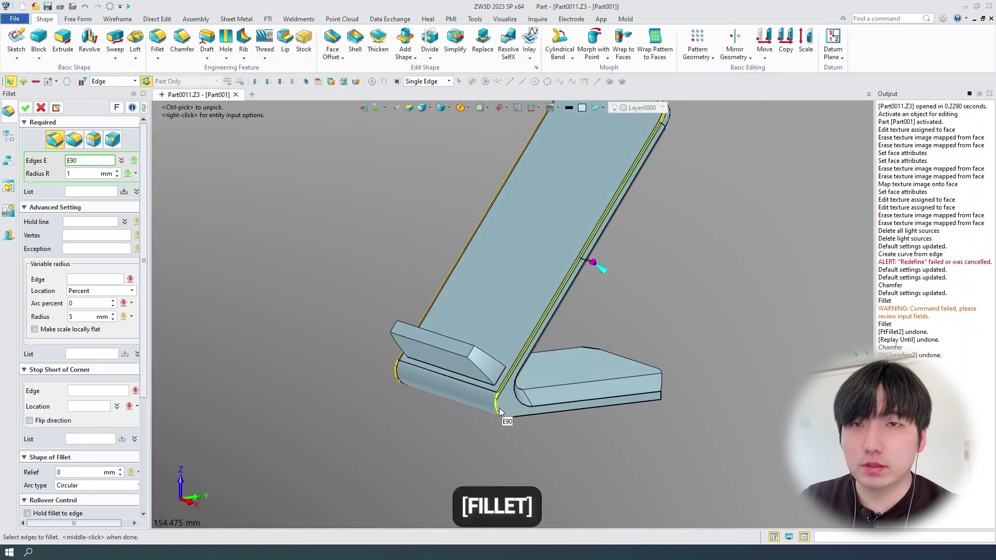
{"action": "right_click_drag", "start_coordinate": [667, 418], "coordinate": [388, 459]}
{"action": "left_click", "coordinate": [30, 107]}
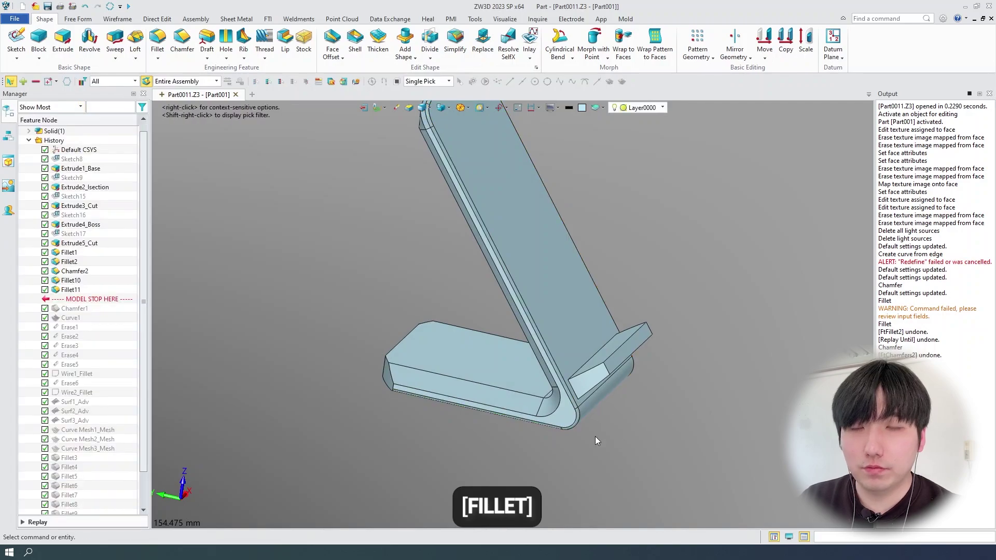
Fillet the chamfer's outer edge chain along the inclined plate's back and the base's sides with a 1 mm radius.
{"action": "right_click_drag", "start_coordinate": [596, 437], "coordinate": [610, 419]}
{"action": "scroll", "coordinate": [606, 416], "scroll_direction": "up", "scroll_amount": 6}
{"action": "right_click_drag", "start_coordinate": [511, 400], "coordinate": [565, 415]}
{"action": "scroll", "coordinate": [457, 391], "scroll_direction": "down", "scroll_amount": 4}
{"action": "left_click", "coordinate": [157, 40]}
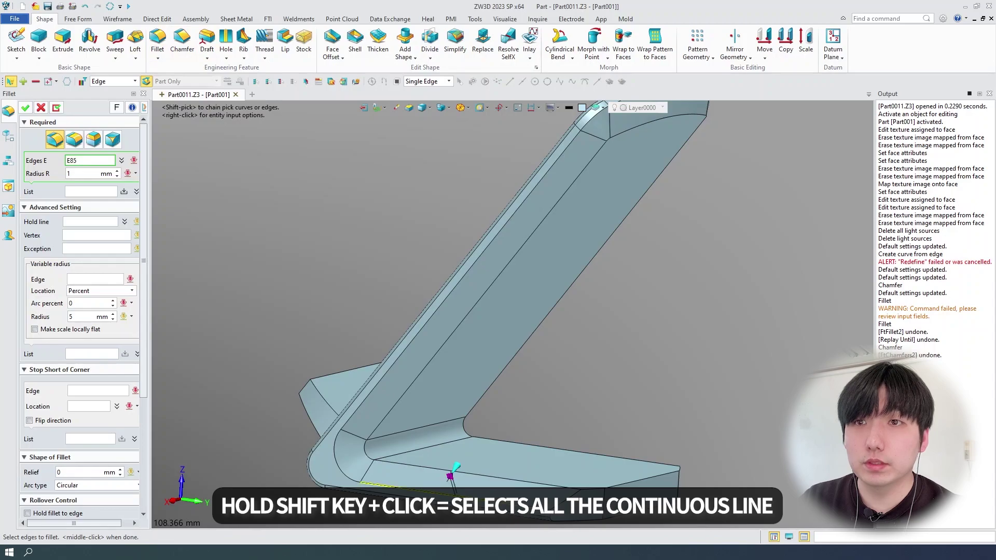
{"action": "left_click", "coordinate": [456, 496], "text": "shift"}
{"action": "right_click_drag", "start_coordinate": [635, 358], "coordinate": [540, 380]}
{"action": "left_click", "coordinate": [25, 108]}
{"action": "right_click_drag", "start_coordinate": [467, 371], "coordinate": [418, 382]}
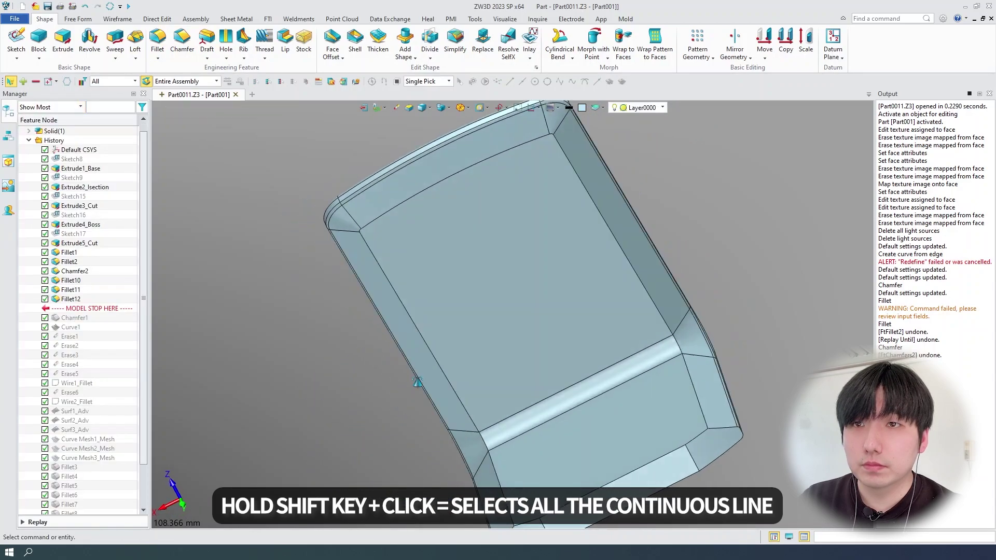
Fillet the chamfer's inner edge chain around the inclined plate's back face and the base's upper face with a 1 mm radius.
{"action": "middle_click_drag", "start_coordinate": [417, 382], "coordinate": [510, 478]}
{"action": "middle_click", "coordinate": [521, 496]}
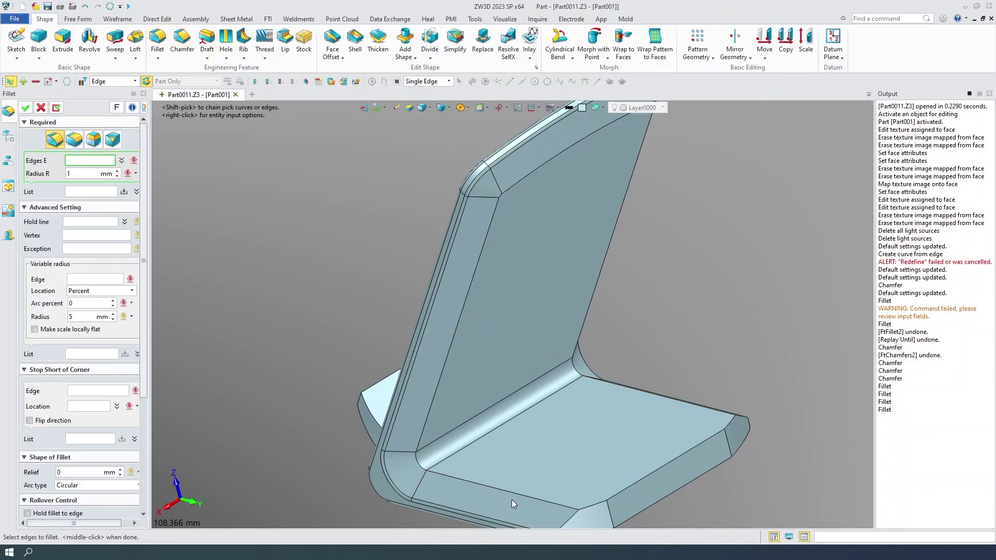
{"action": "left_click", "coordinate": [486, 481], "text": "shift"}
{"action": "middle_click", "coordinate": [485, 479]}
Examine the filleted chamfer edges at the inclined plate's upper corners and down at the bend to the base.
{"action": "scroll", "coordinate": [432, 277], "scroll_direction": "up", "scroll_amount": 6}
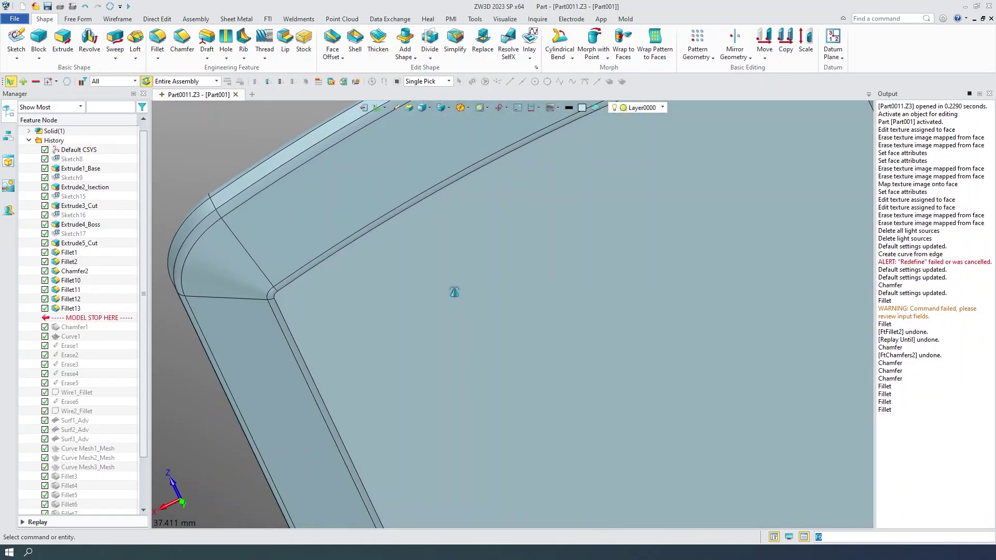
{"action": "scroll", "coordinate": [429, 318], "scroll_direction": "down", "scroll_amount": 2}
{"action": "right_click_drag", "start_coordinate": [455, 292], "coordinate": [418, 351]}
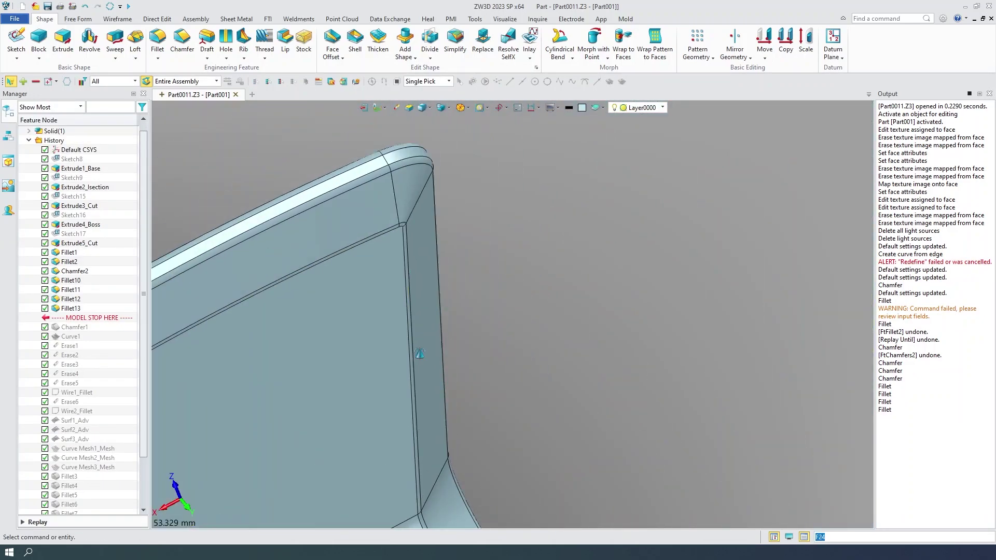
{"action": "scroll", "coordinate": [402, 223], "scroll_direction": "up", "scroll_amount": 7}
{"action": "right_click_drag", "start_coordinate": [437, 310], "coordinate": [452, 323]}
{"action": "scroll", "coordinate": [452, 323], "scroll_direction": "down", "scroll_amount": 7}
{"action": "scroll", "coordinate": [439, 359], "scroll_direction": "up", "scroll_amount": 3}
{"action": "scroll", "coordinate": [441, 360], "scroll_direction": "down", "scroll_amount": 4}
{"action": "scroll", "coordinate": [556, 391], "scroll_direction": "up", "scroll_amount": 2}
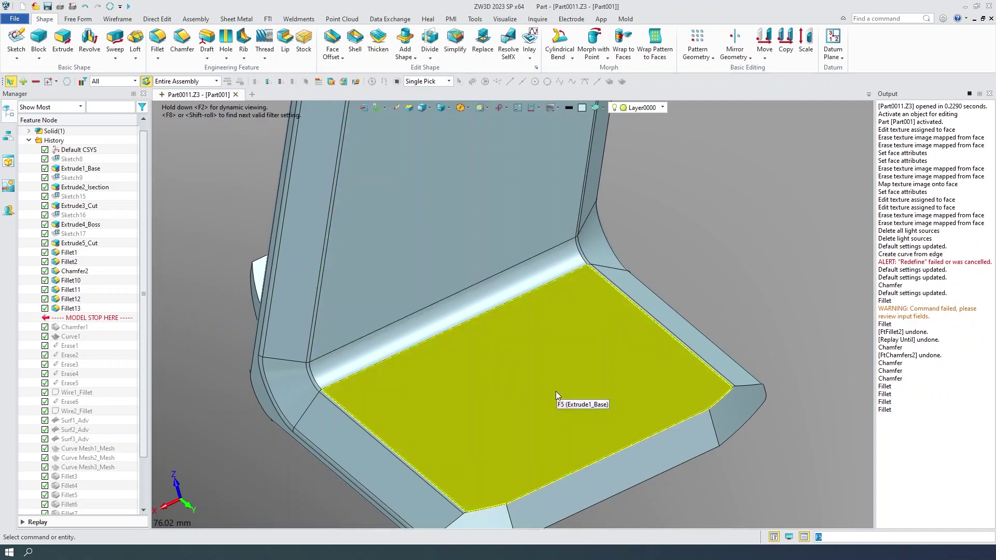
Fillet the upper and lower outline edges of the base's rear end and its two chamfered corners with a 1 mm radius.
{"action": "scroll", "coordinate": [487, 362], "scroll_direction": "up", "scroll_amount": 3}
{"action": "scroll", "coordinate": [393, 350], "scroll_direction": "up", "scroll_amount": 2}
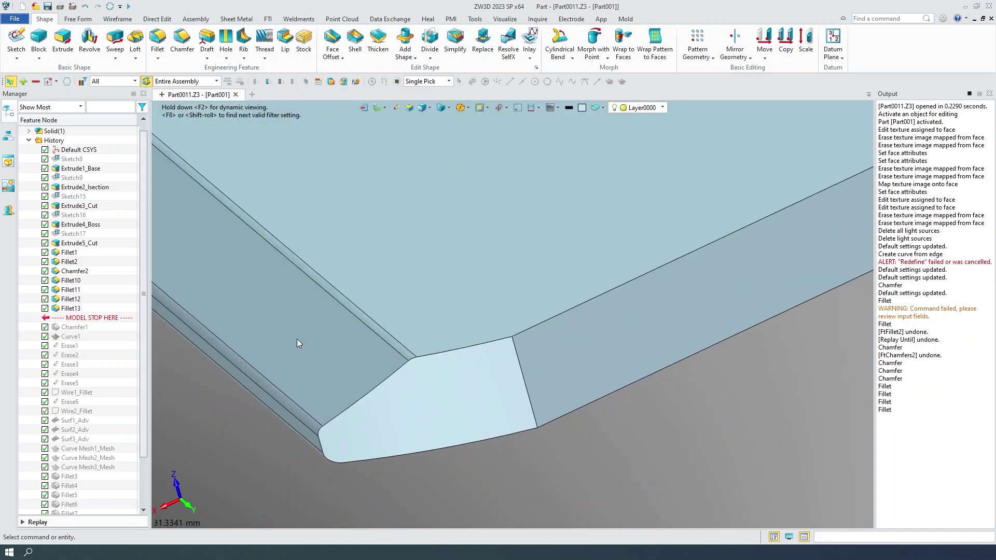
{"action": "middle_click", "coordinate": [312, 265]}
{"action": "left_click", "coordinate": [310, 260]}
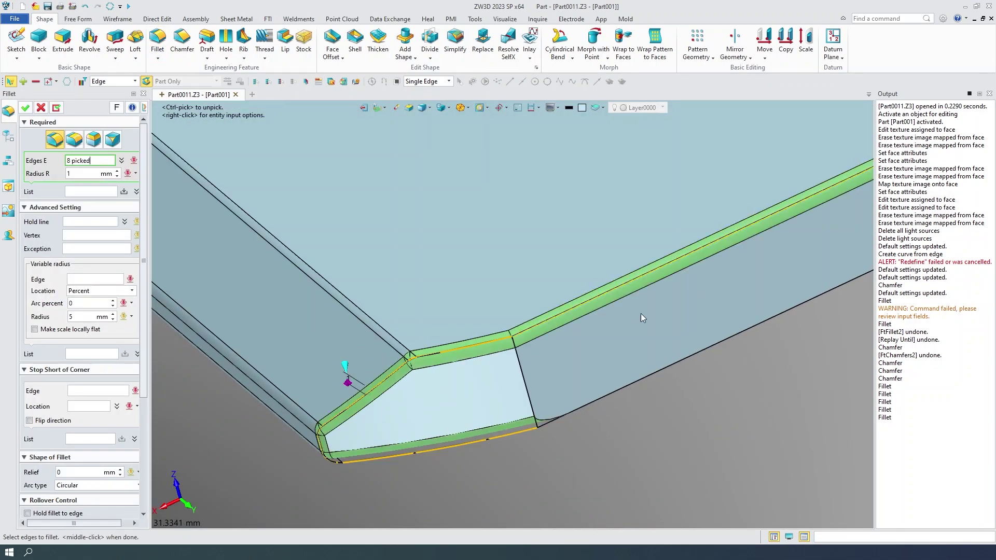
{"action": "middle_click_drag", "start_coordinate": [640, 313], "coordinate": [636, 201]}
{"action": "left_click", "coordinate": [530, 337]}
{"action": "middle_click_drag", "start_coordinate": [449, 291], "coordinate": [593, 224]}
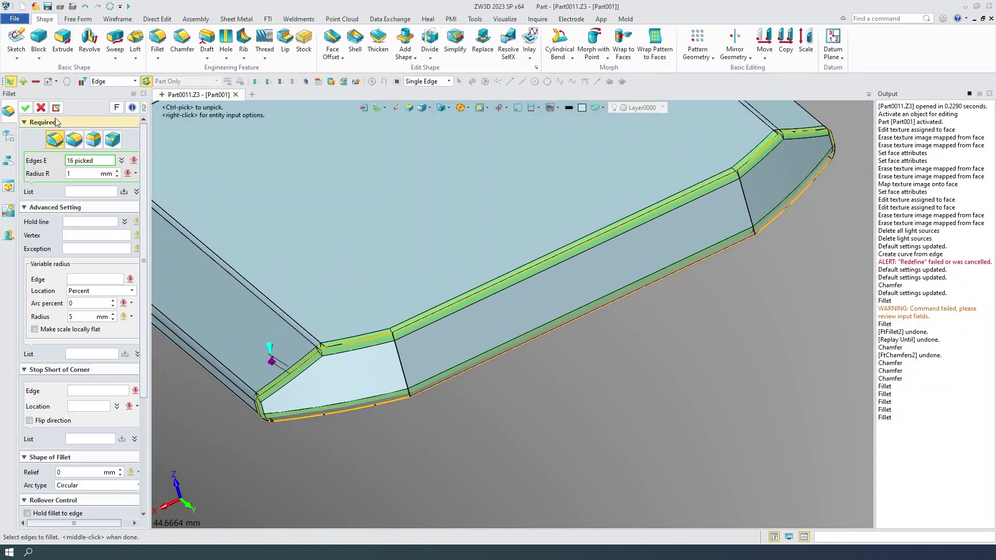
{"action": "left_click", "coordinate": [25, 107]}
Start a 1 mm fillet on the phone holder, selecting its long front edge and the adjoining edges at both ends.
{"action": "scroll", "coordinate": [558, 370], "scroll_direction": "down", "scroll_amount": 2}
{"action": "right_click_drag", "start_coordinate": [341, 343], "coordinate": [415, 365]}
{"action": "scroll", "coordinate": [465, 395], "scroll_direction": "down", "scroll_amount": 4}
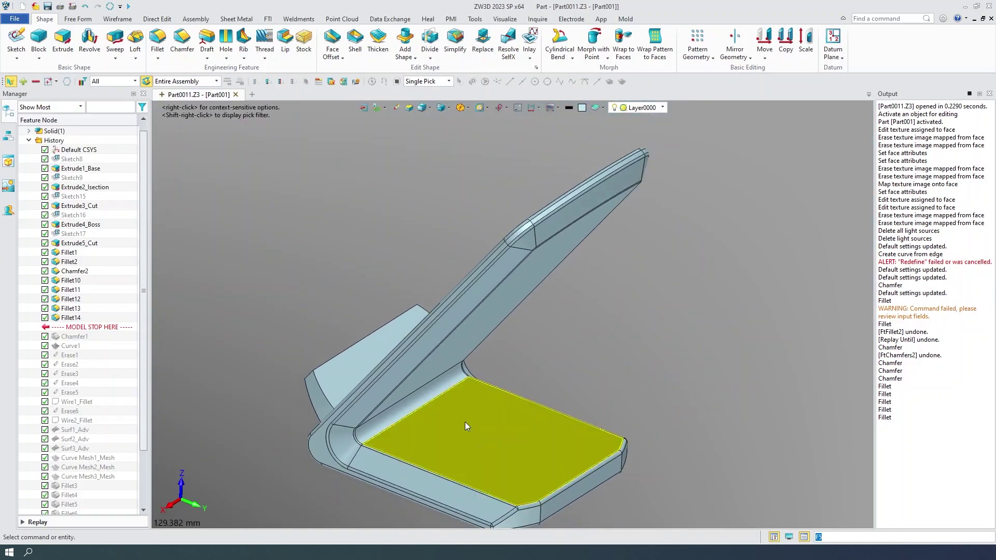
{"action": "key", "text": "ctrl+Home"}
{"action": "scroll", "coordinate": [478, 423], "scroll_direction": "up", "scroll_amount": 4}
{"action": "scroll", "coordinate": [478, 418], "scroll_direction": "up", "scroll_amount": 2}
{"action": "middle_click_drag", "start_coordinate": [478, 418], "coordinate": [535, 283]}
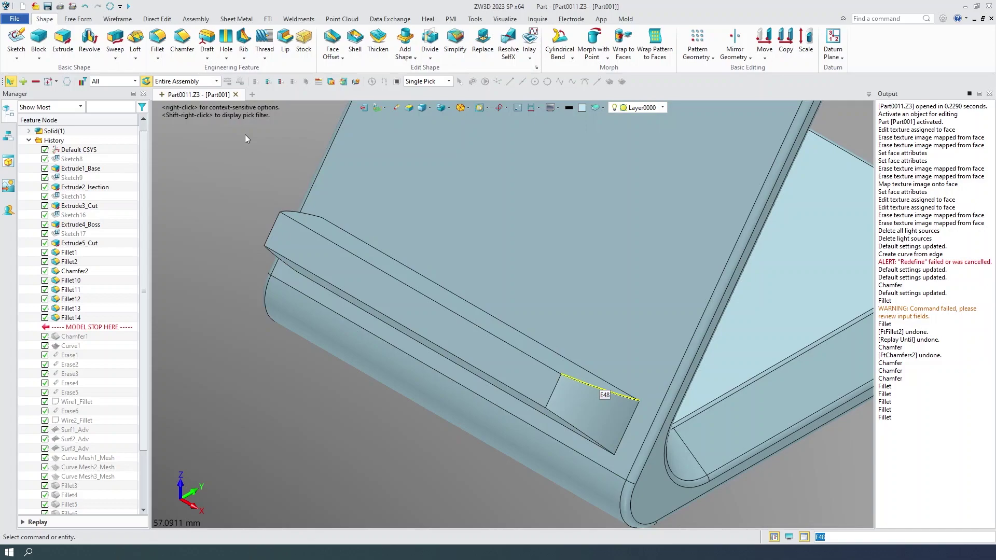
{"action": "left_click", "coordinate": [157, 41]}
{"action": "left_click", "coordinate": [580, 380]}
{"action": "left_click", "coordinate": [530, 358]}
{"action": "right_click_drag", "start_coordinate": [531, 362], "coordinate": [514, 420]}
{"action": "left_click", "coordinate": [246, 167]}
{"action": "left_click", "coordinate": [239, 191]}
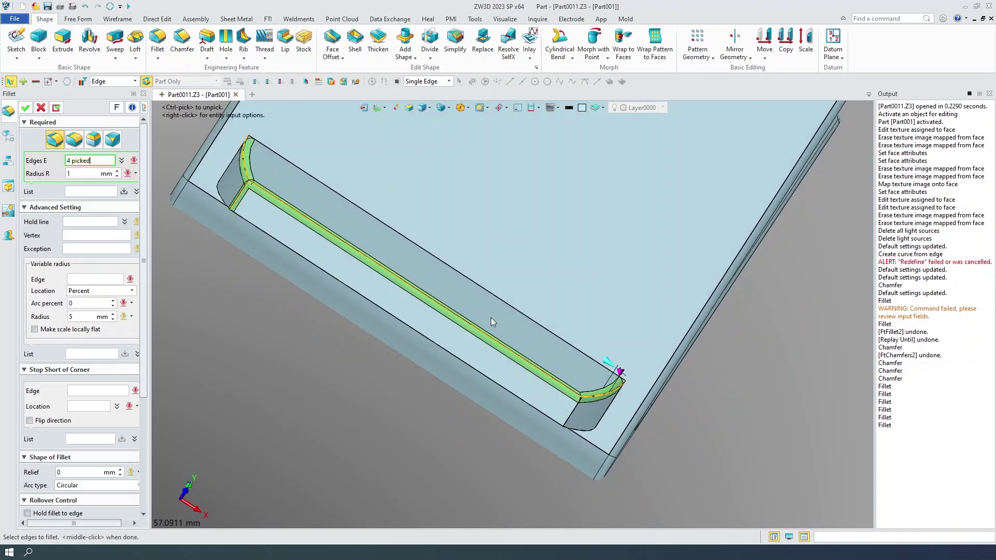
Add the phone holder's remaining outline edges to the 1 mm fillet and apply it.
{"action": "left_click", "coordinate": [575, 409]}
{"action": "right_click_drag", "start_coordinate": [585, 407], "coordinate": [583, 332]}
{"action": "left_click", "coordinate": [582, 406]}
{"action": "left_click", "coordinate": [490, 338]}
{"action": "right_click_drag", "start_coordinate": [490, 337], "coordinate": [420, 363]}
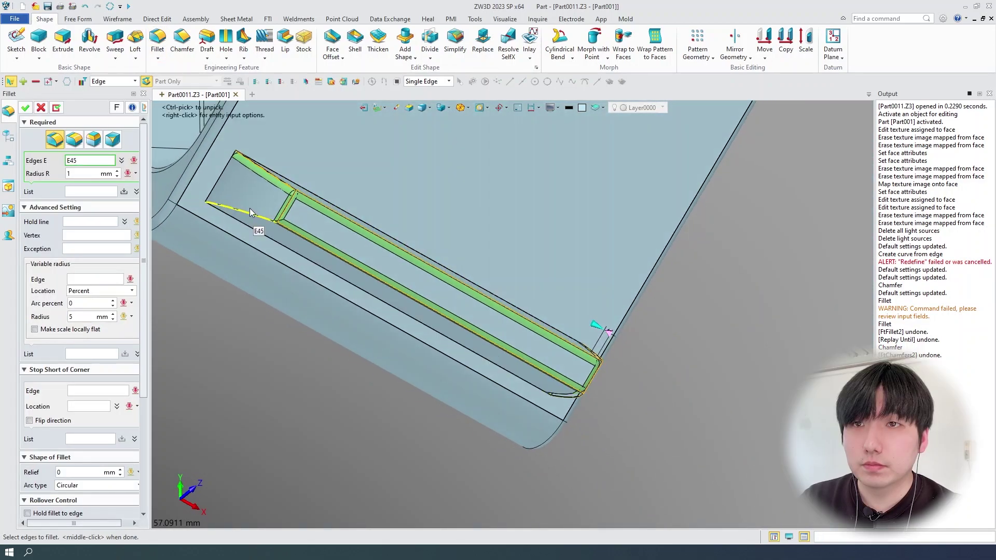
{"action": "left_click", "coordinate": [253, 218]}
{"action": "left_click", "coordinate": [25, 108]}
Recolour all faces of the stand dark grey, RGB 96, 96, 96, through their face attributes.
{"action": "right_click_drag", "start_coordinate": [701, 381], "coordinate": [639, 338]}
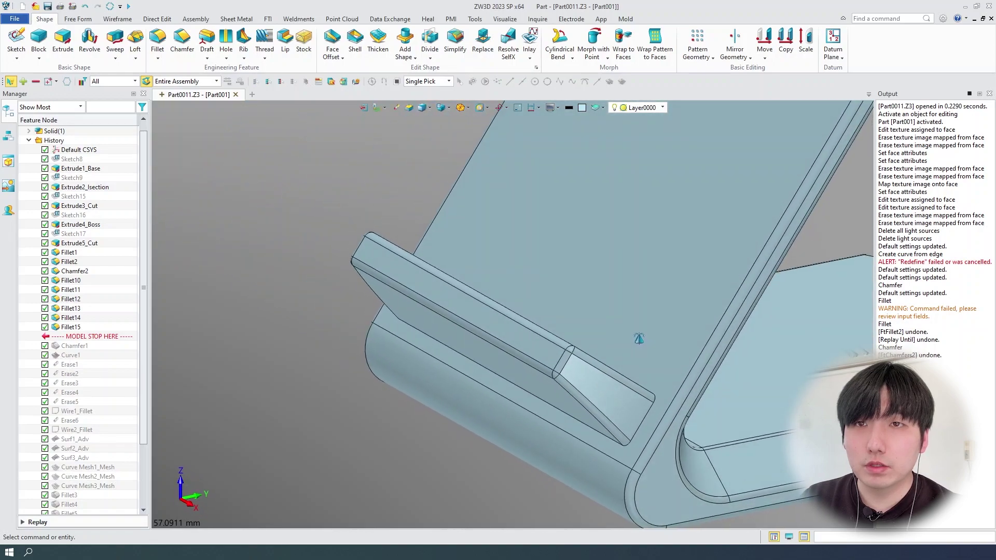
{"action": "key", "text": "ctrl+Home"}
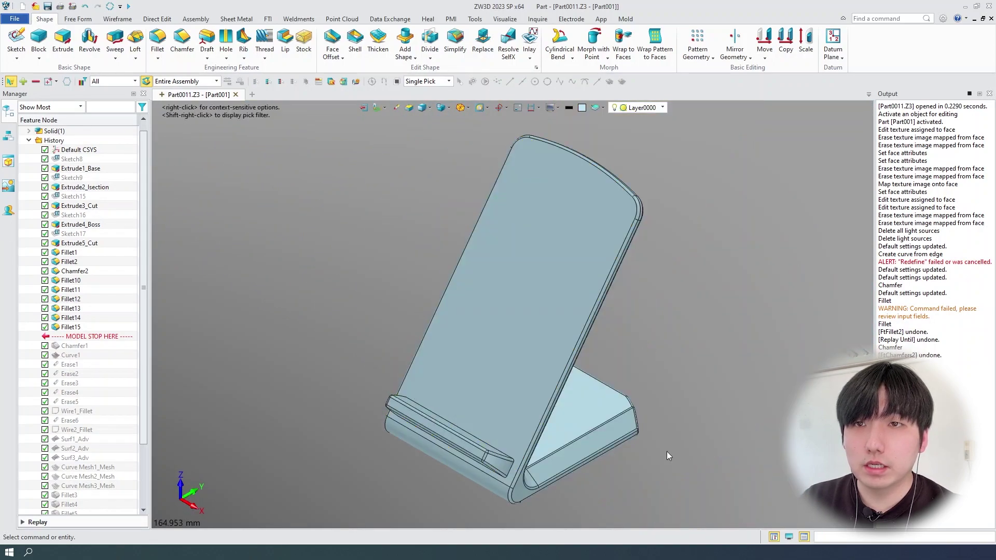
{"action": "scroll", "coordinate": [636, 351], "scroll_direction": "down", "scroll_amount": 2}
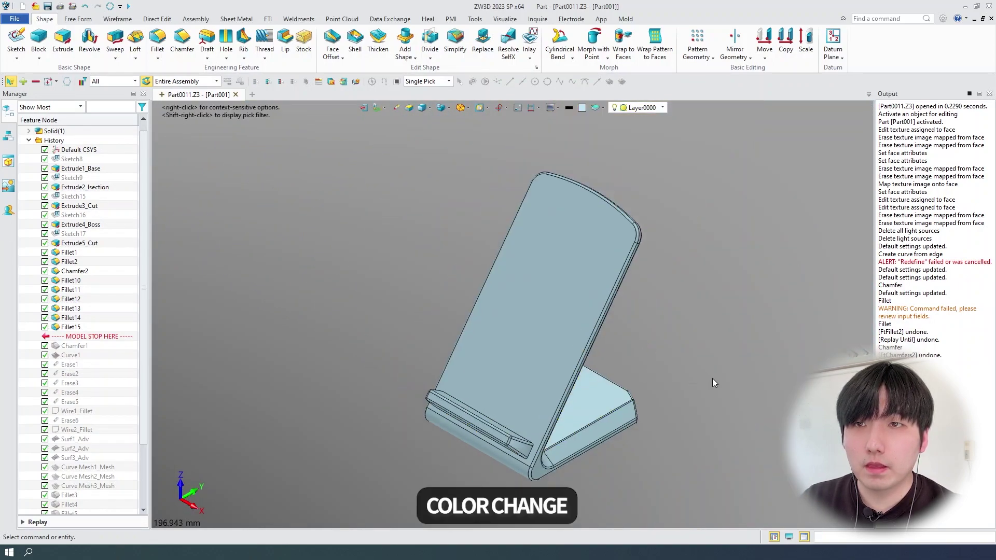
{"action": "middle_click_drag", "start_coordinate": [712, 378], "coordinate": [661, 378]}
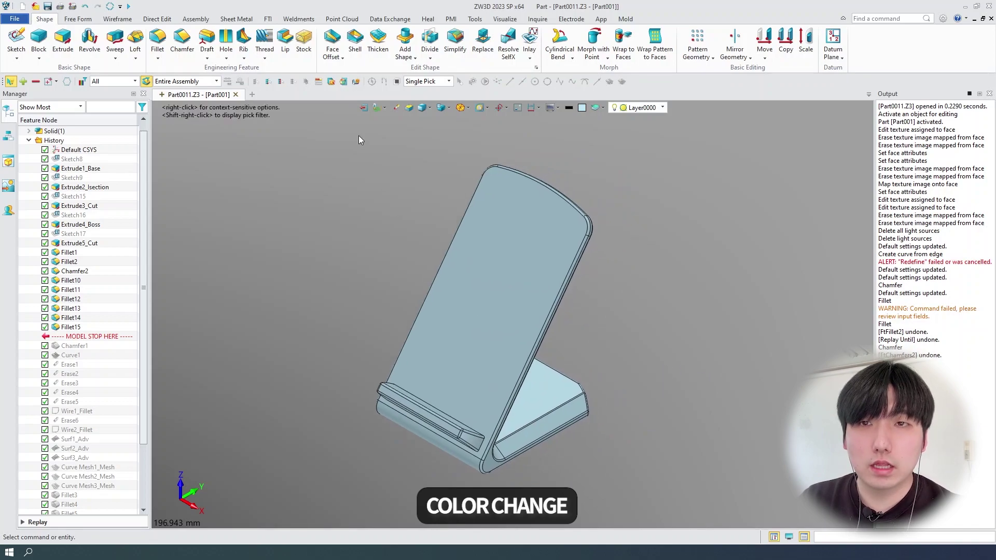
{"action": "left_click", "coordinate": [505, 18]}
{"action": "key", "text": "ctrl+a"}
{"action": "left_click", "coordinate": [194, 44]}
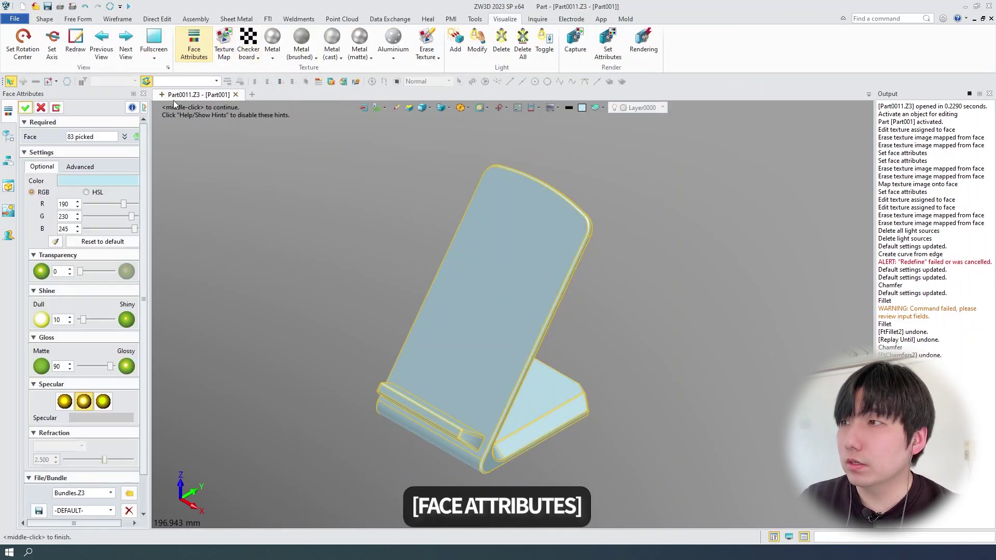
{"action": "left_click", "coordinate": [119, 181]}
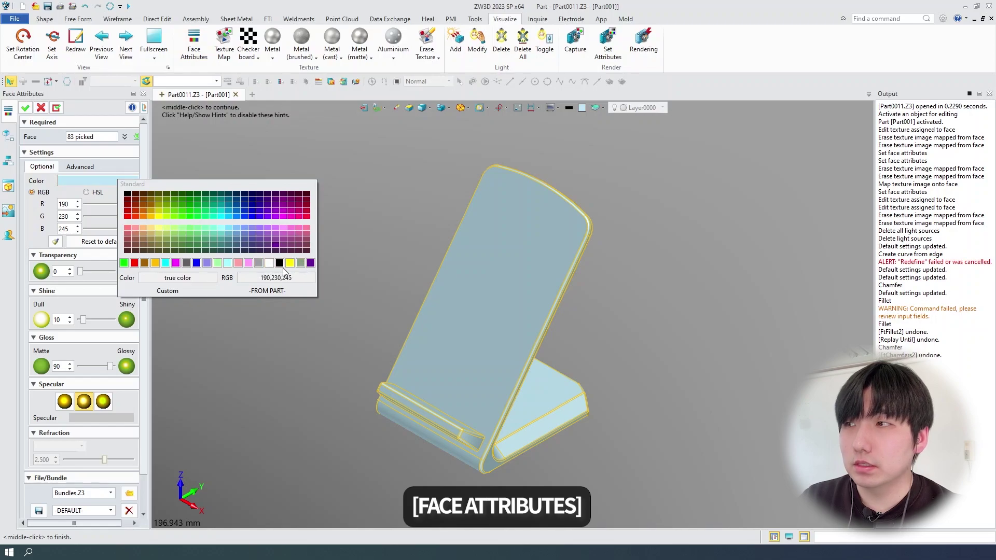
{"action": "left_click", "coordinate": [259, 263]}
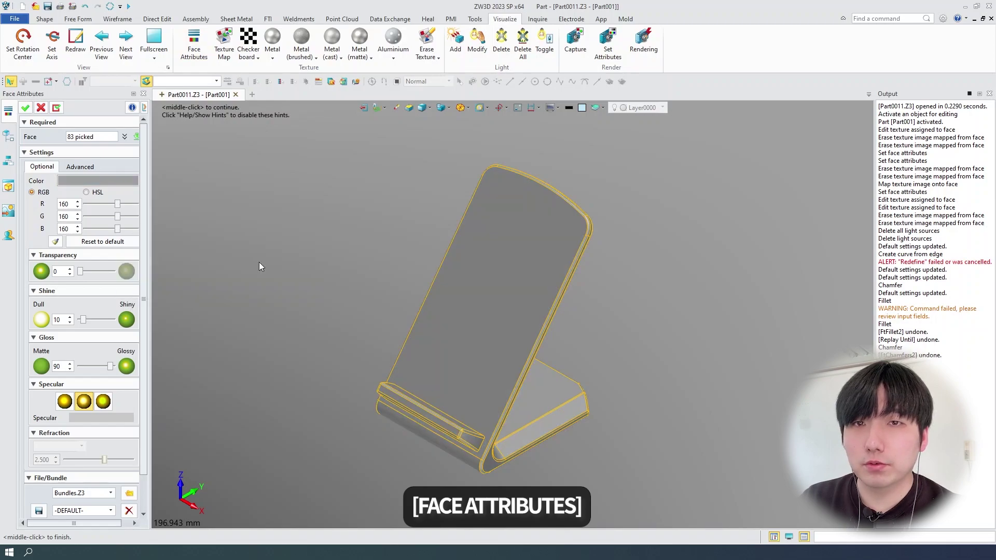
{"action": "left_click", "coordinate": [110, 181]}
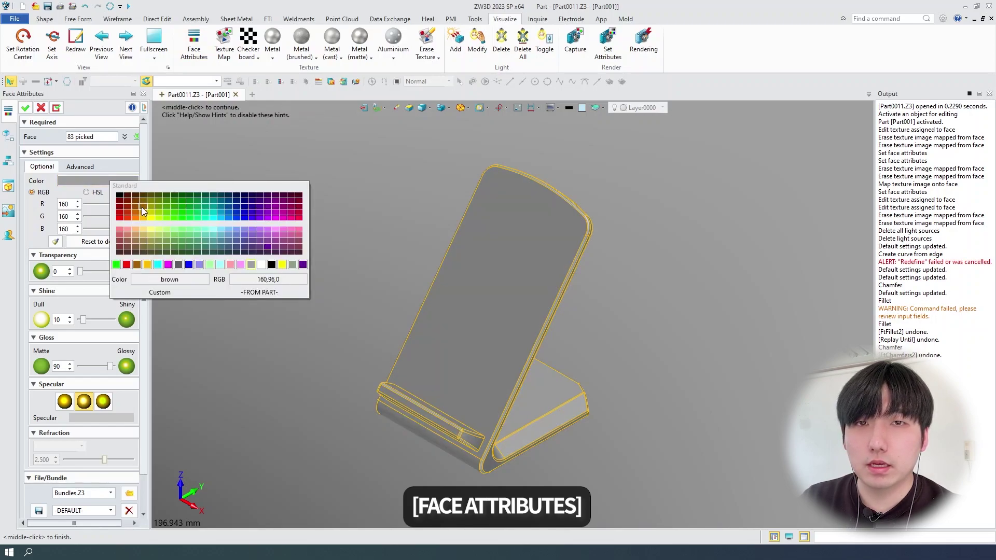
{"action": "left_click", "coordinate": [178, 264]}
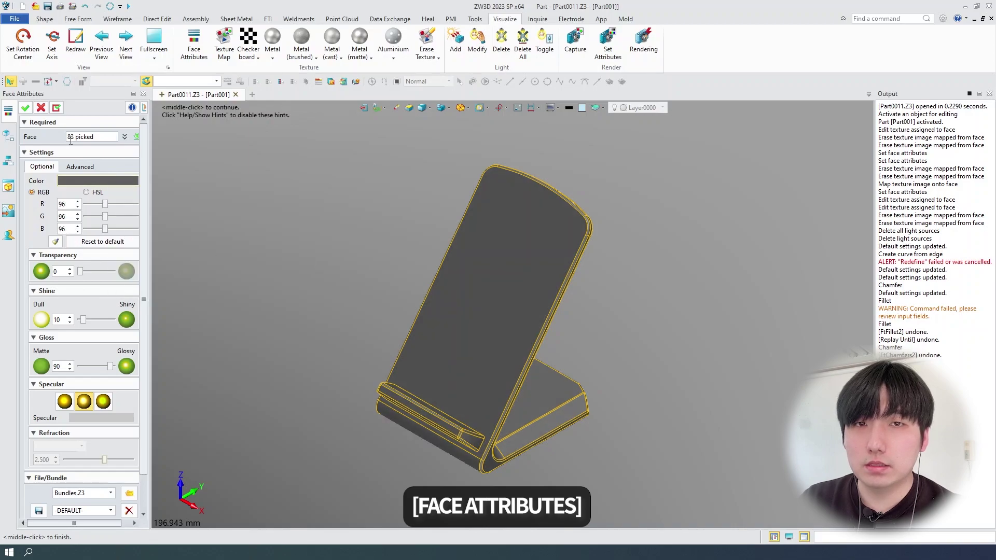
{"action": "left_click", "coordinate": [25, 107]}
{"action": "middle_click_drag", "start_coordinate": [514, 295], "coordinate": [678, 314]}
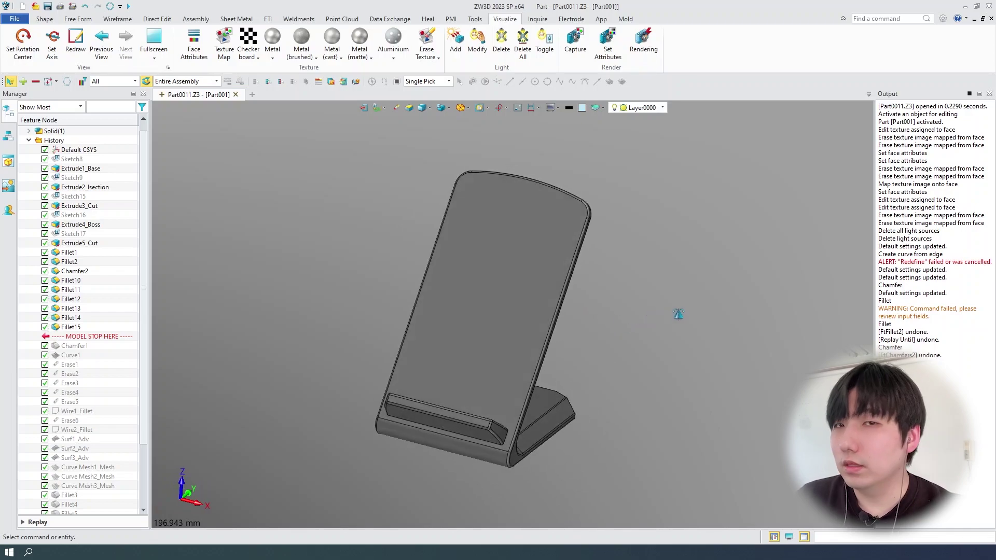